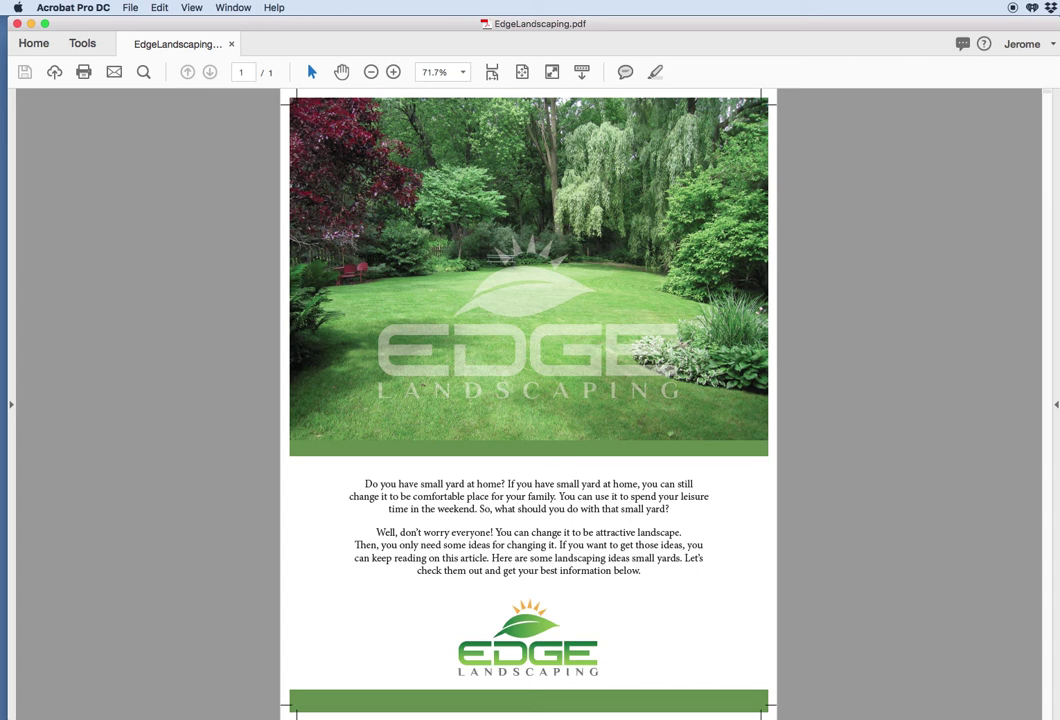
Step: Switch to InDesign and open EdgeLandscaping.pdf from the Desktop for placing, with Show Import Options enabled
key("super+Tab")
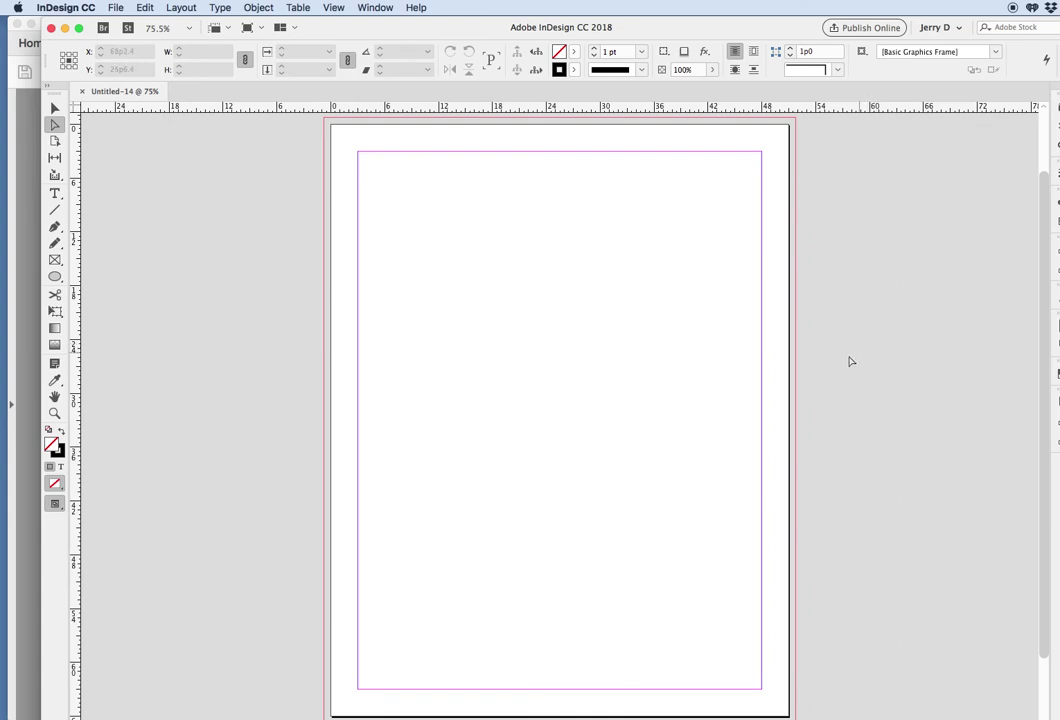
left_click_drag(674, 32, 633, 32)
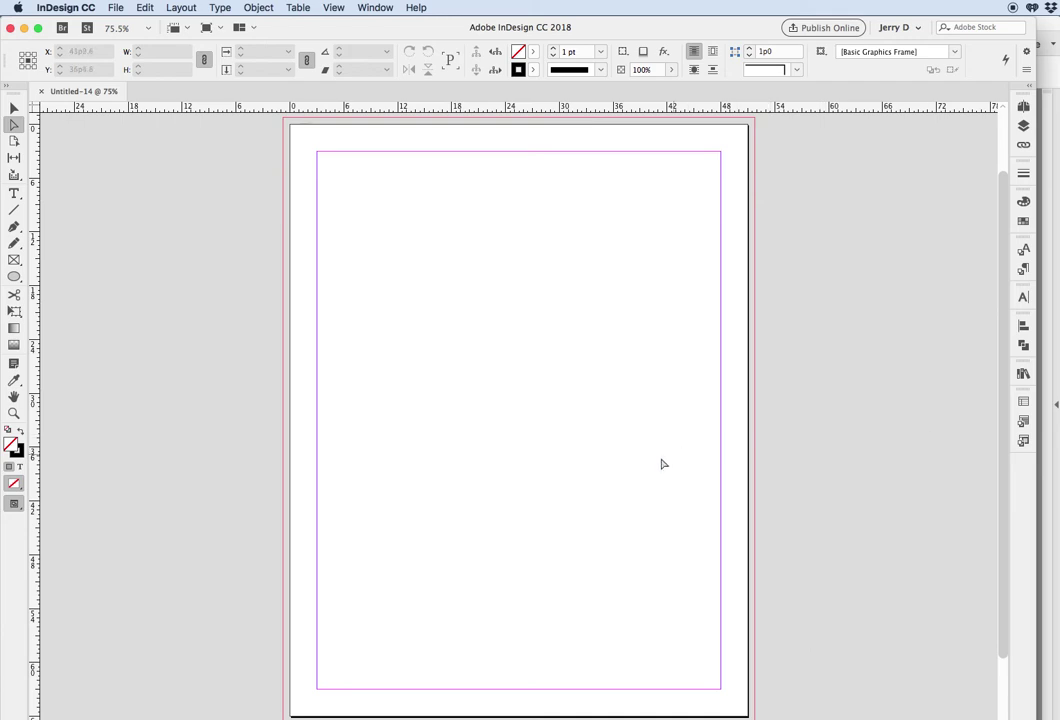
left_click(114, 7)
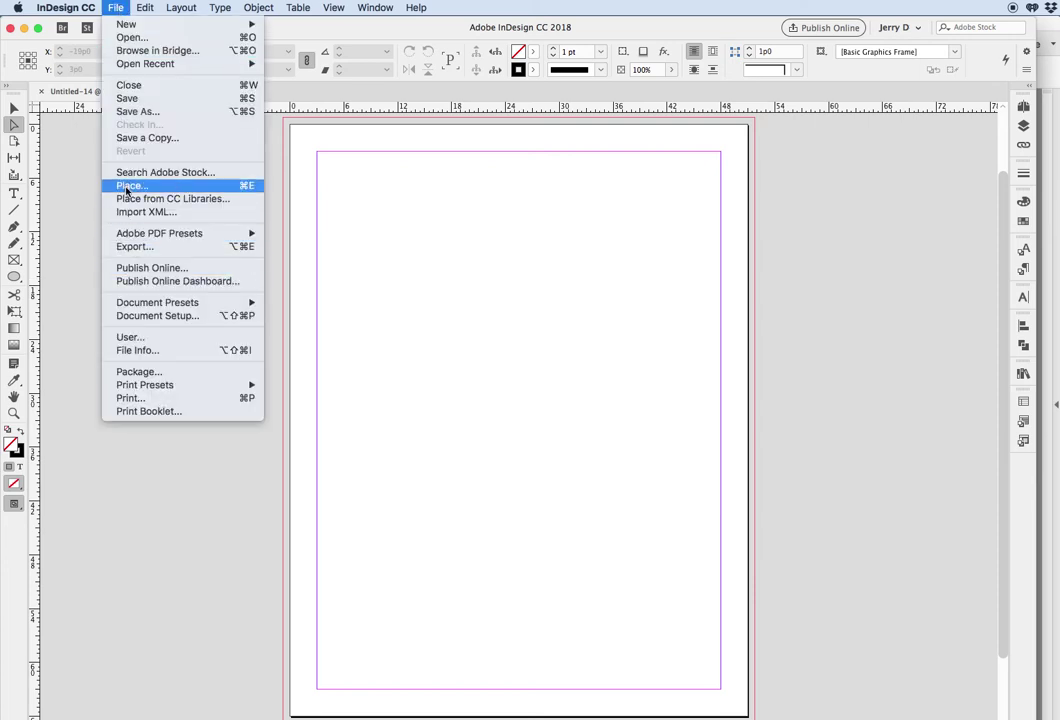
left_click(127, 187)
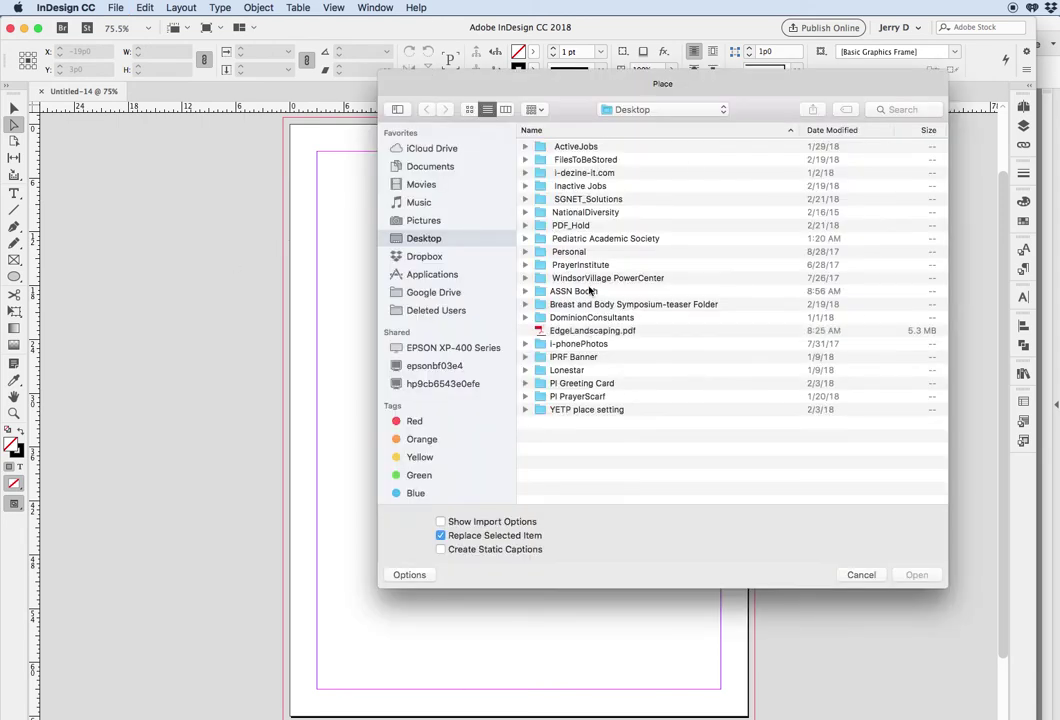
left_click(590, 331)
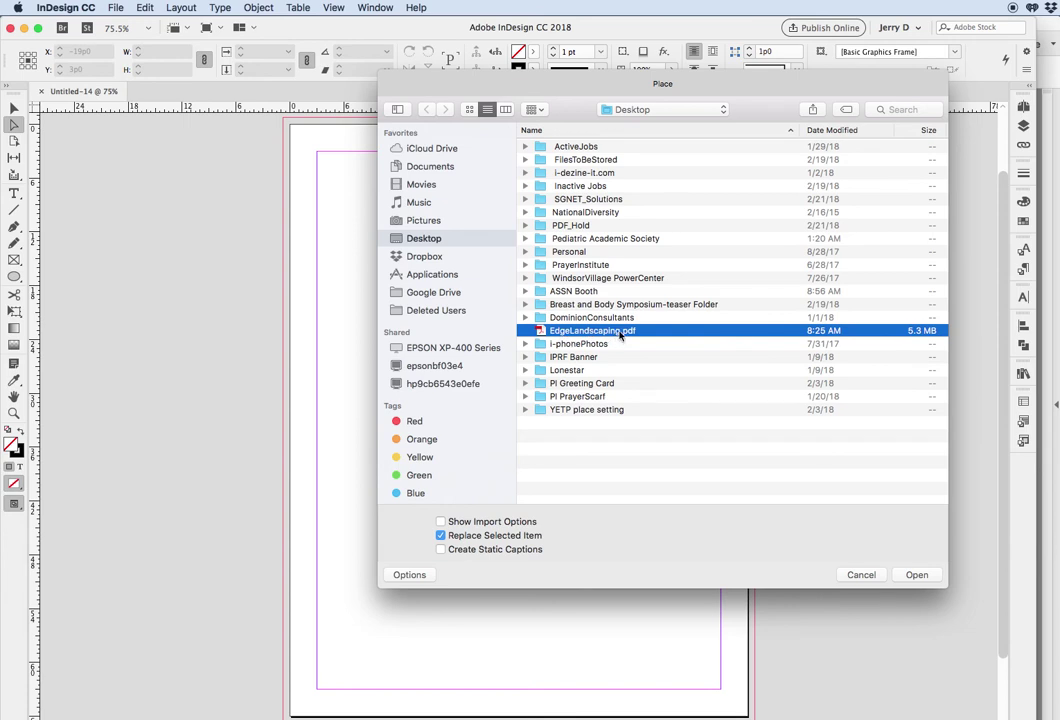
left_click(441, 522)
left_click(917, 576)
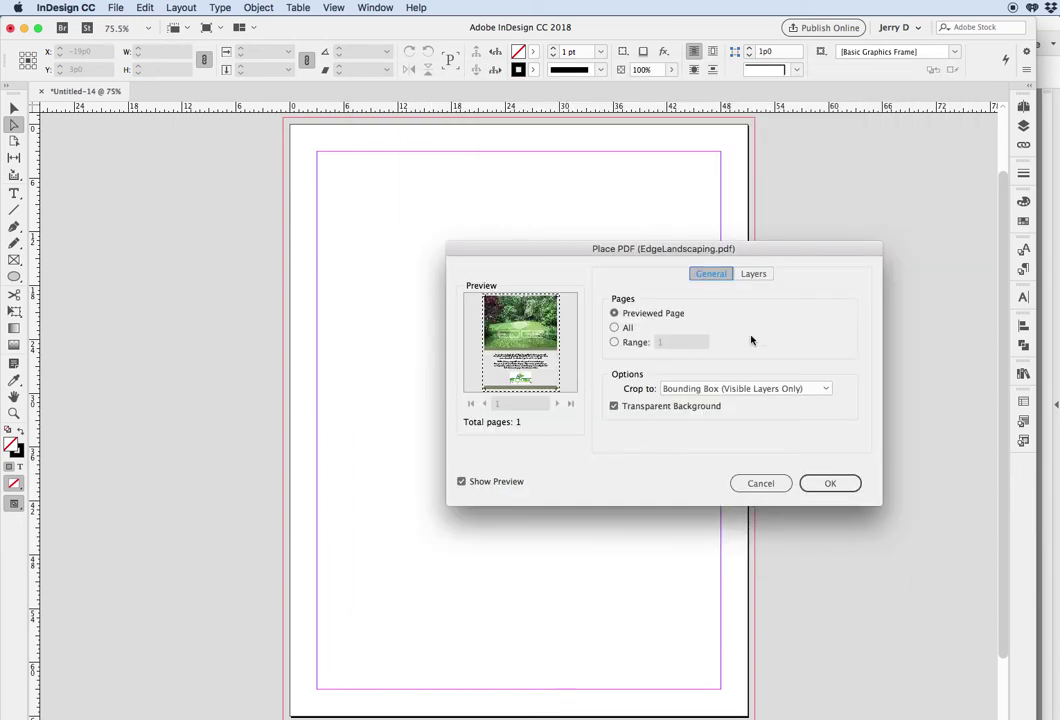
Step: Set the PDF import to crop to Trim with Transparent Background off and accept the options
left_click(750, 389)
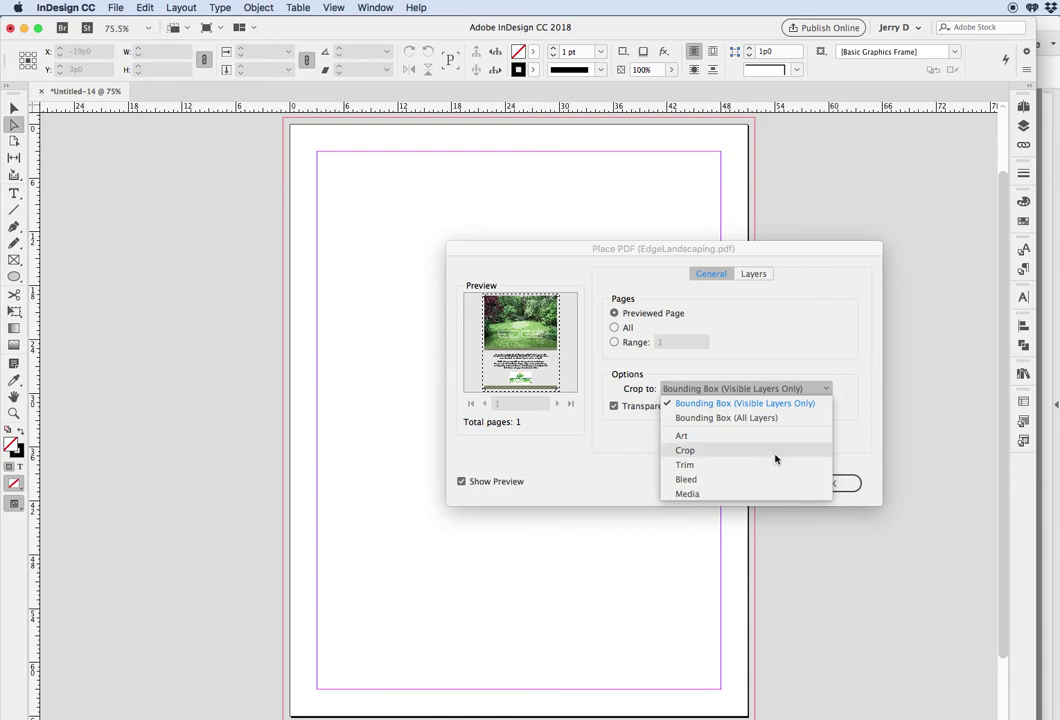
left_click(685, 465)
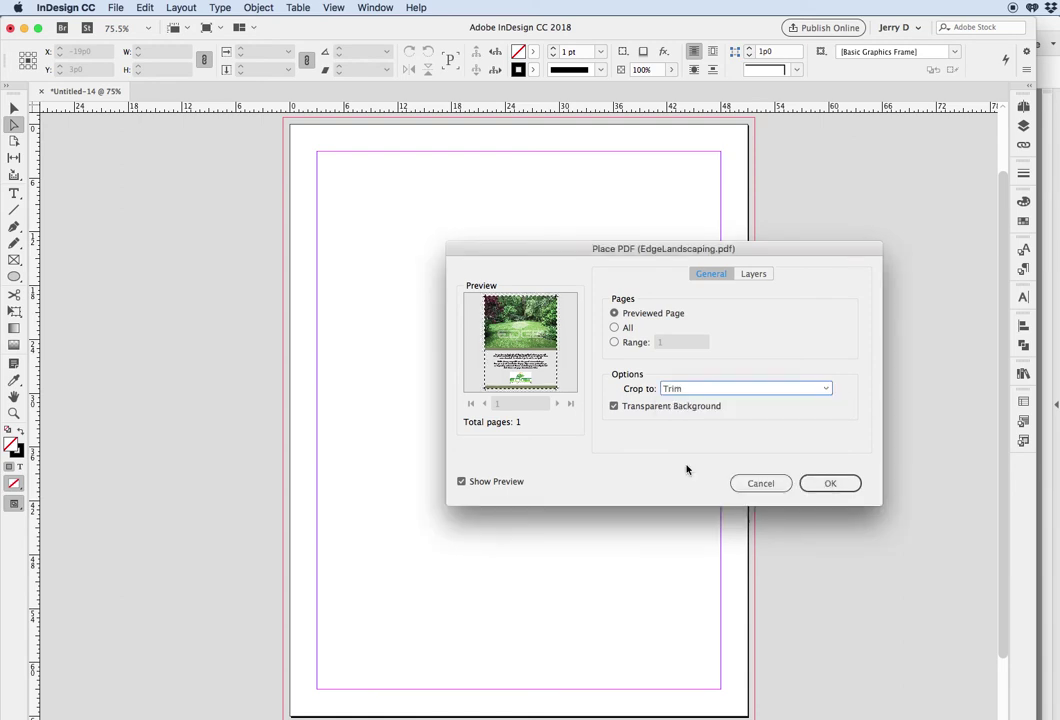
left_click(613, 407)
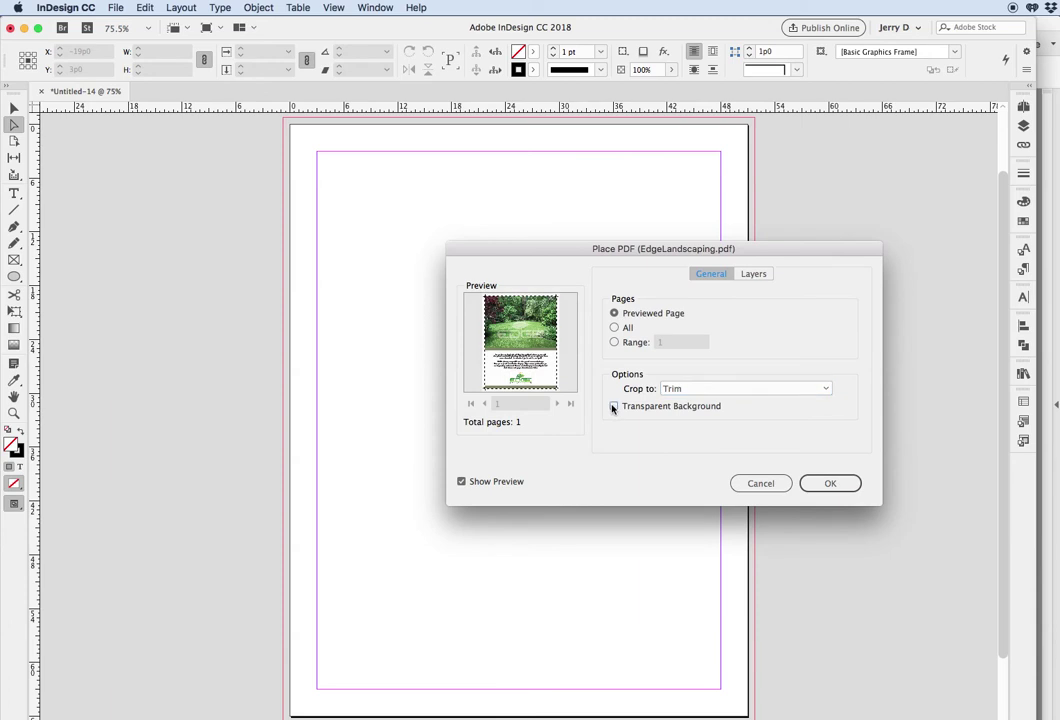
left_click(840, 483)
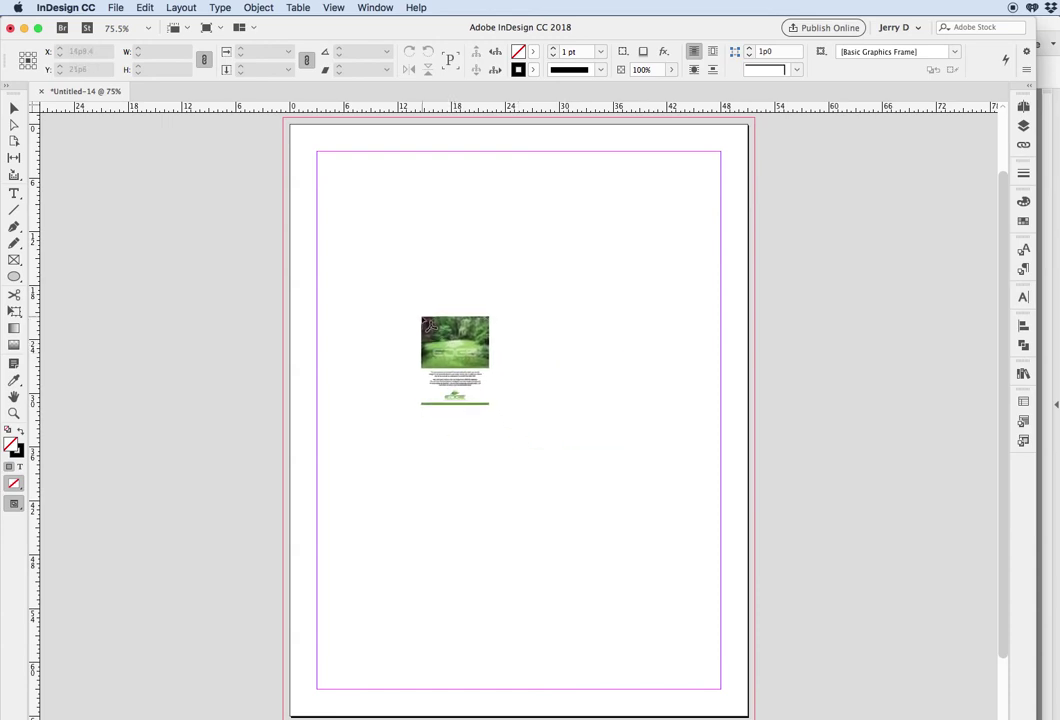
Step: Try placing the PDF scaled down to about 26p0 wide inside the page margins, and undo the placement
left_click_drag(333, 188, 584, 493)
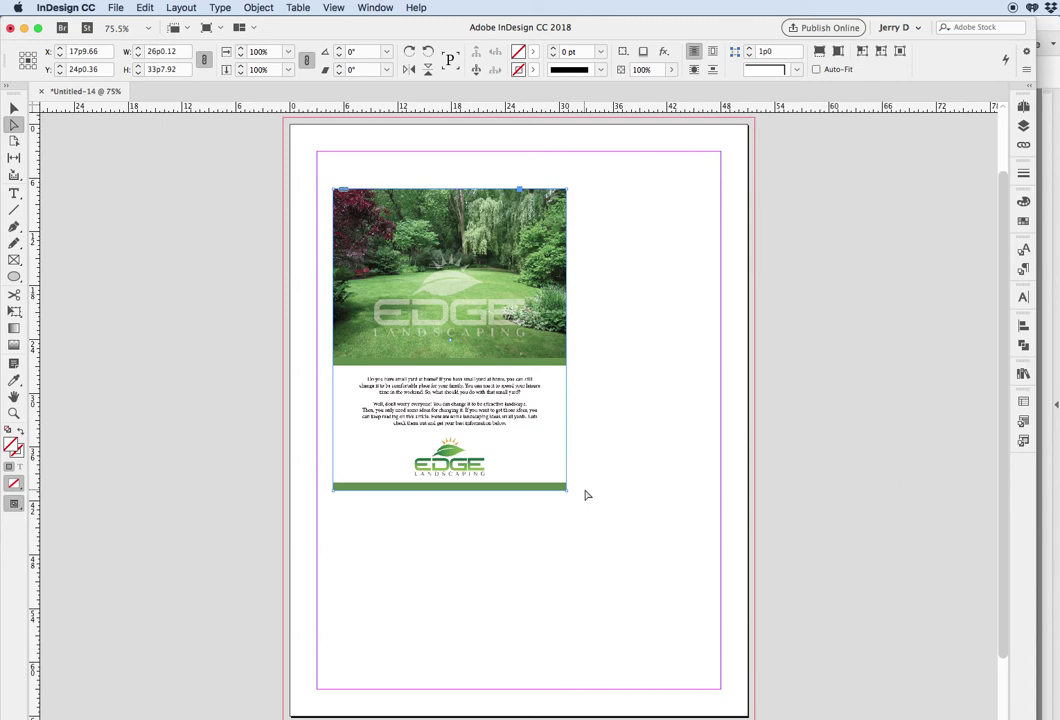
key("super+z")
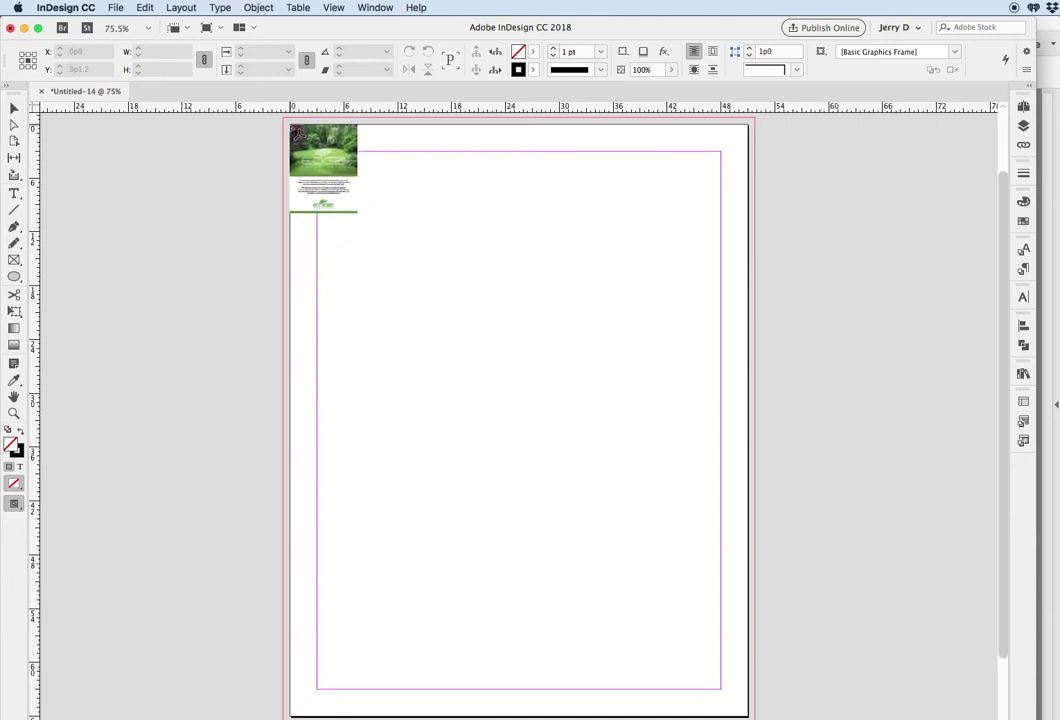
Step: Try placing the trimmed PDF at full size from the page's upper-left corner, undo it and discard the loaded file
left_click(293, 127)
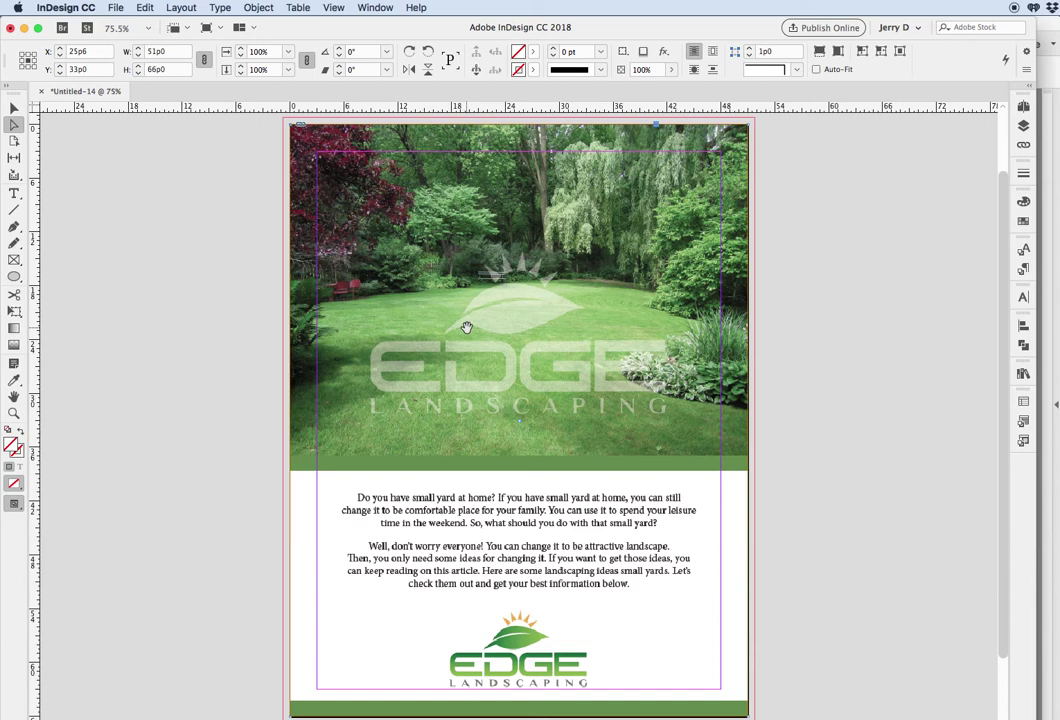
key("super+z")
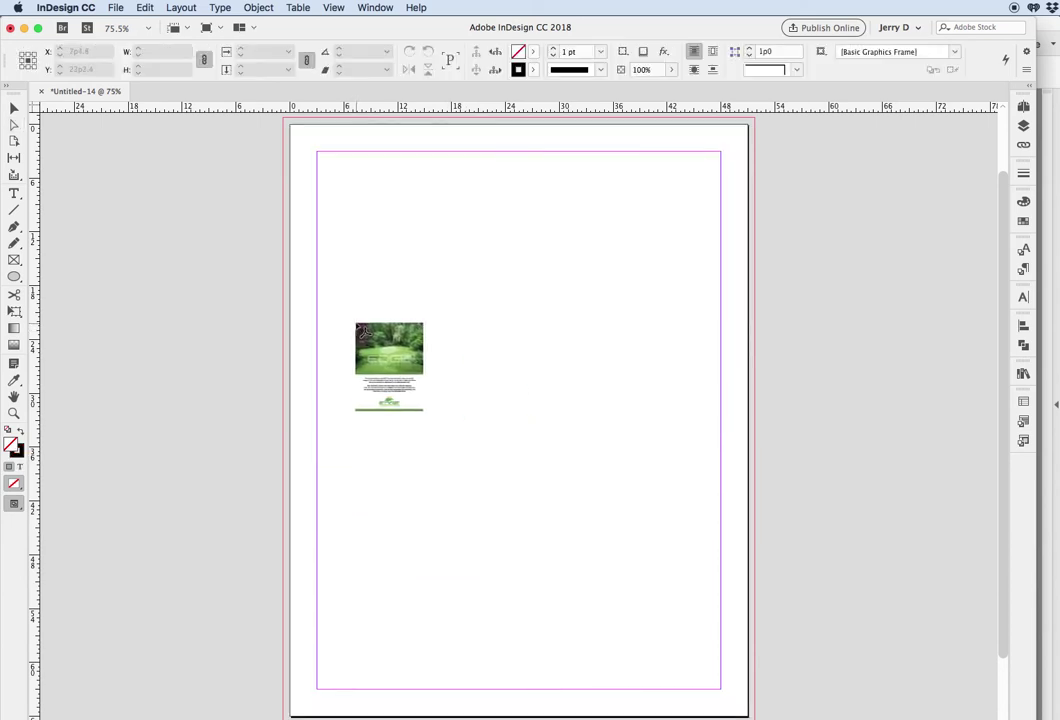
key("Escape")
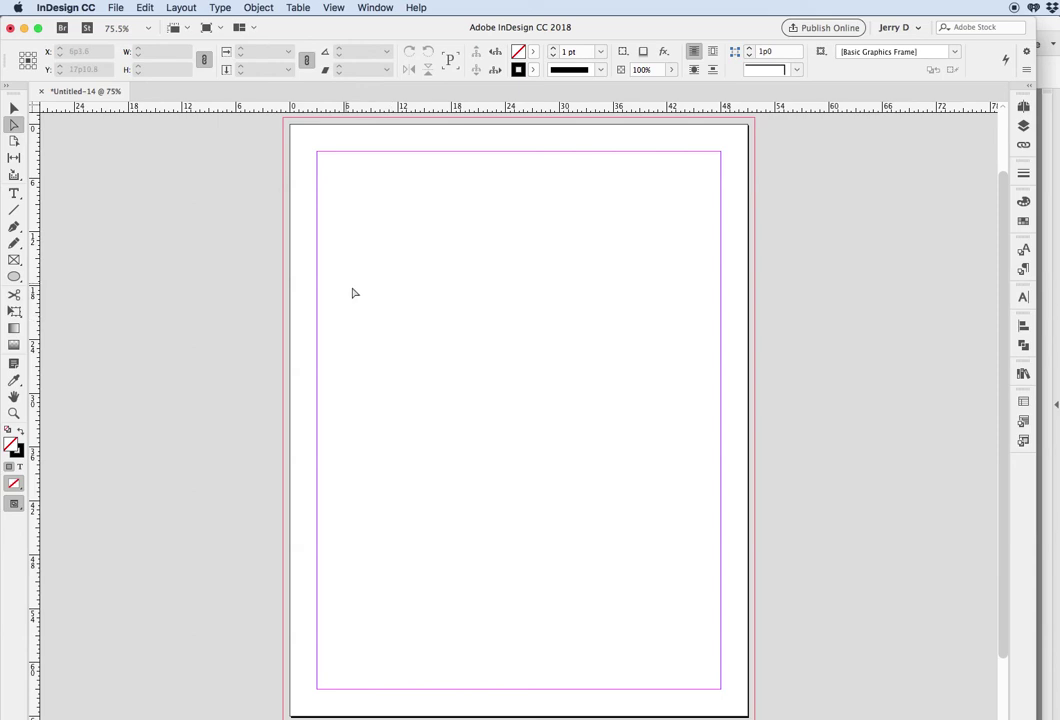
Step: Load EdgeLandscaping.pdf for placing again with import options, cropping it to Bleed
left_click(116, 8)
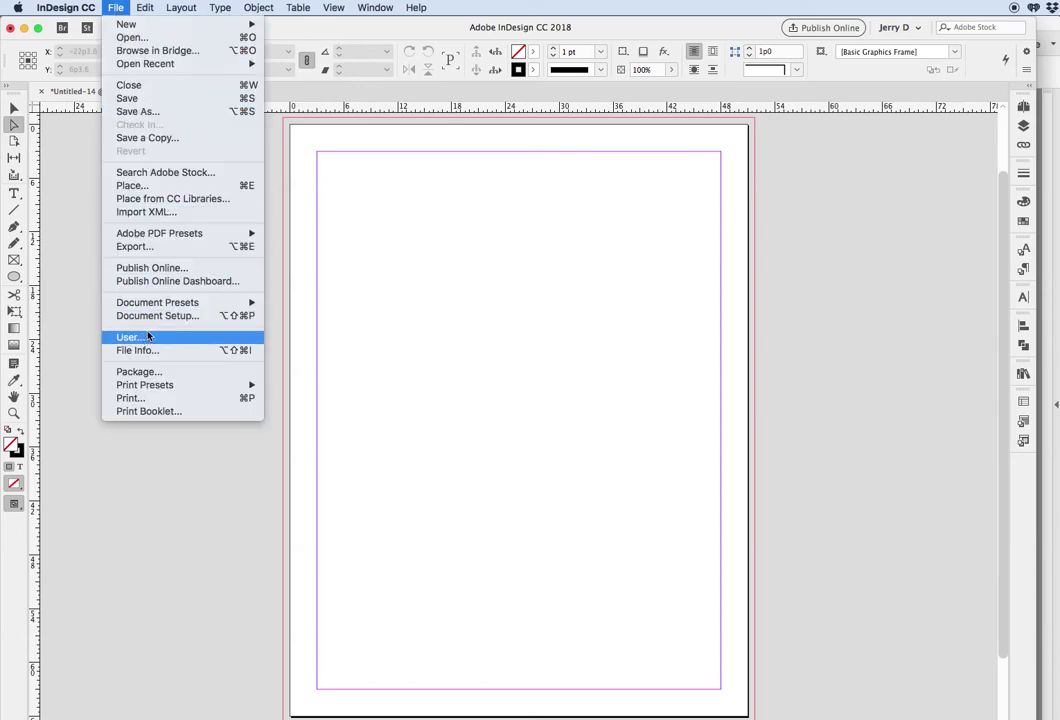
left_click(131, 185)
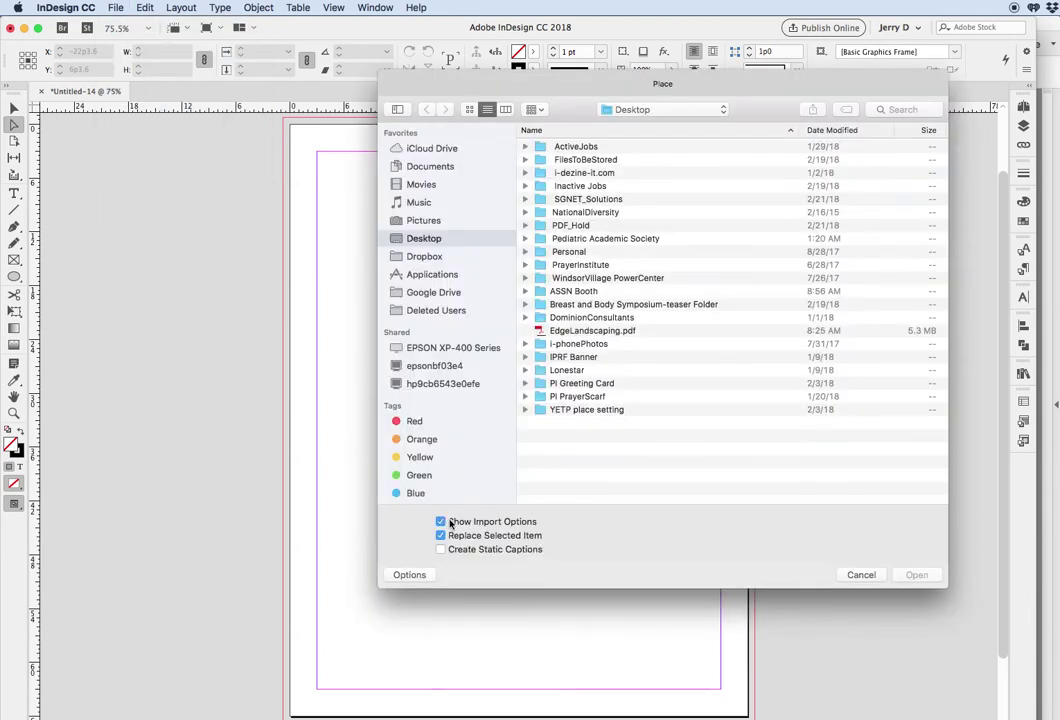
left_click(594, 332)
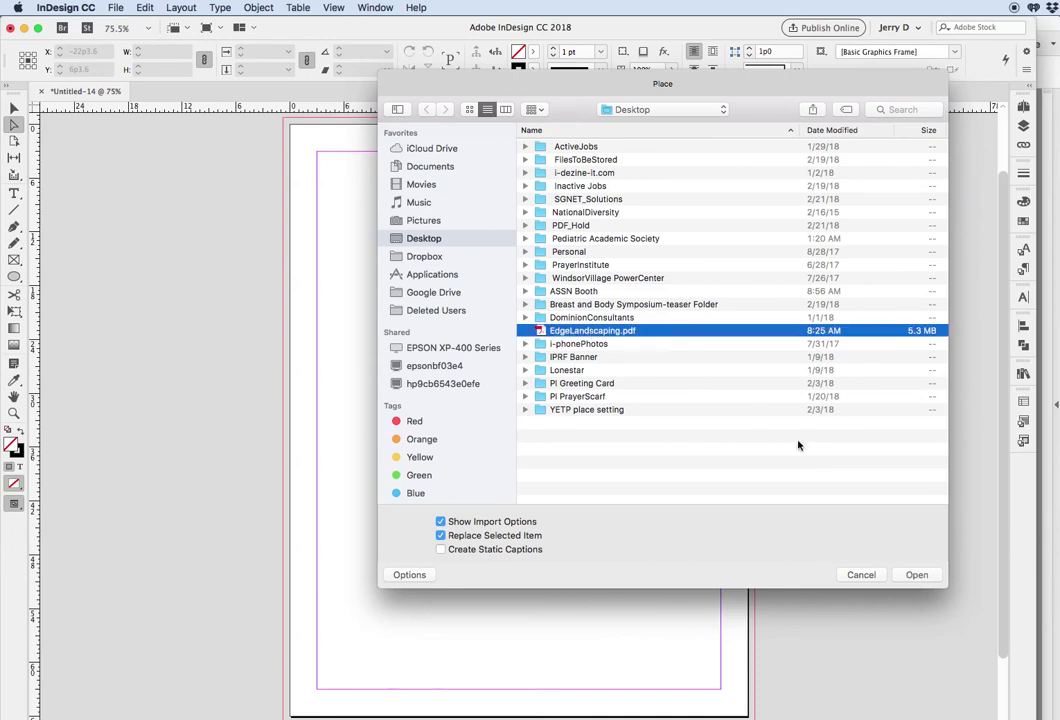
left_click(922, 576)
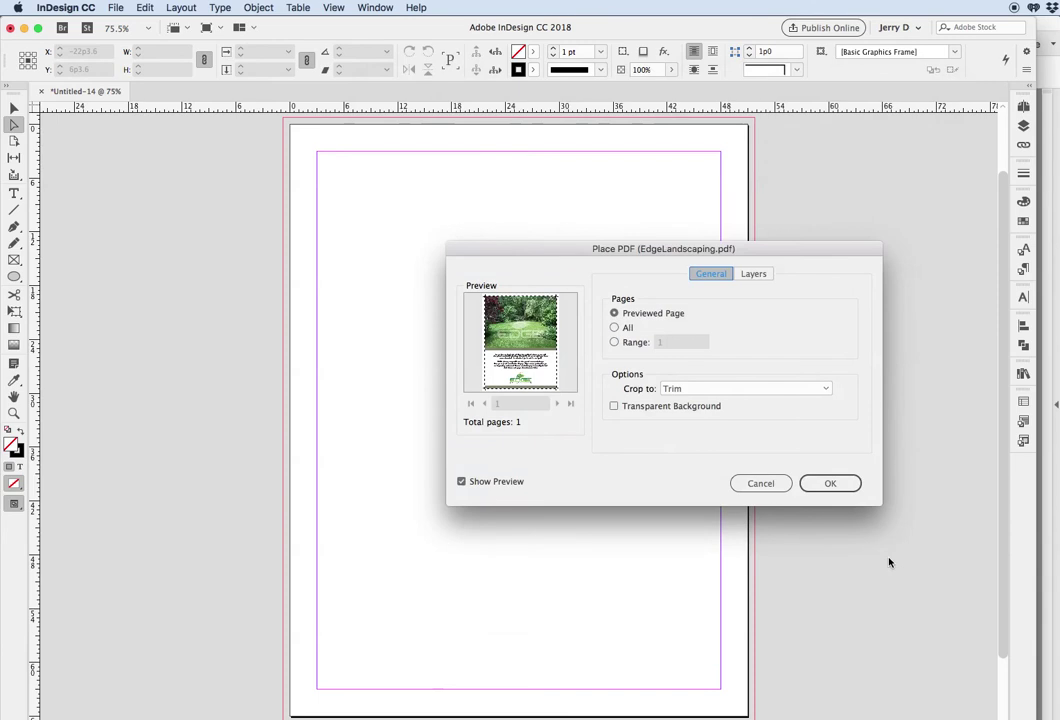
left_click(691, 391)
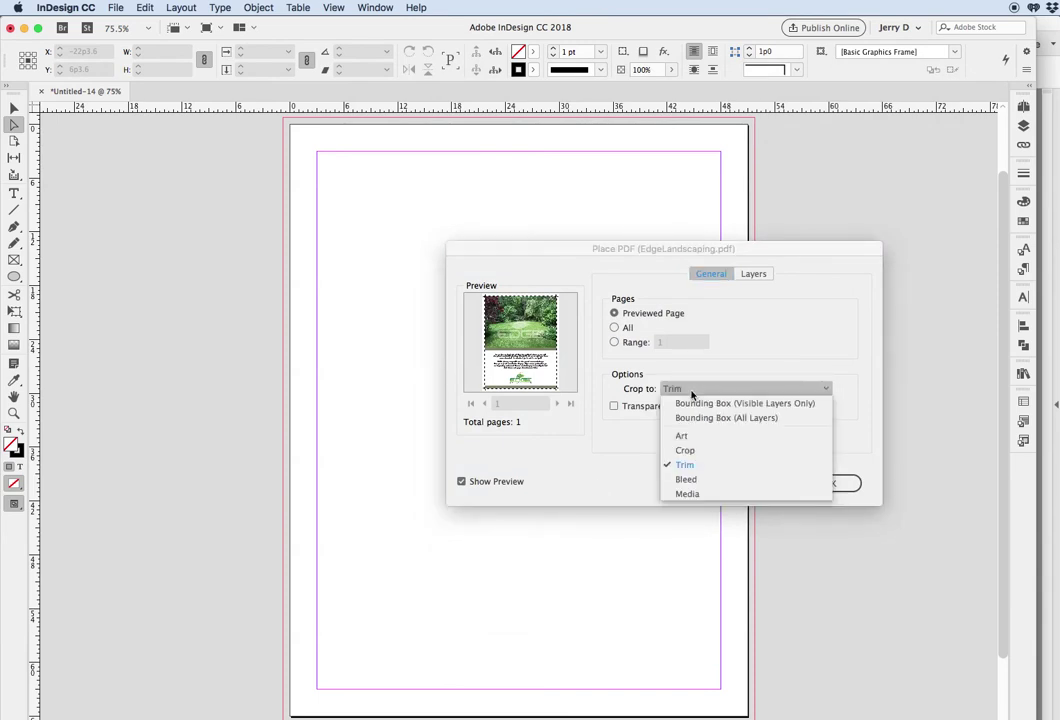
left_click(686, 479)
left_click(832, 485)
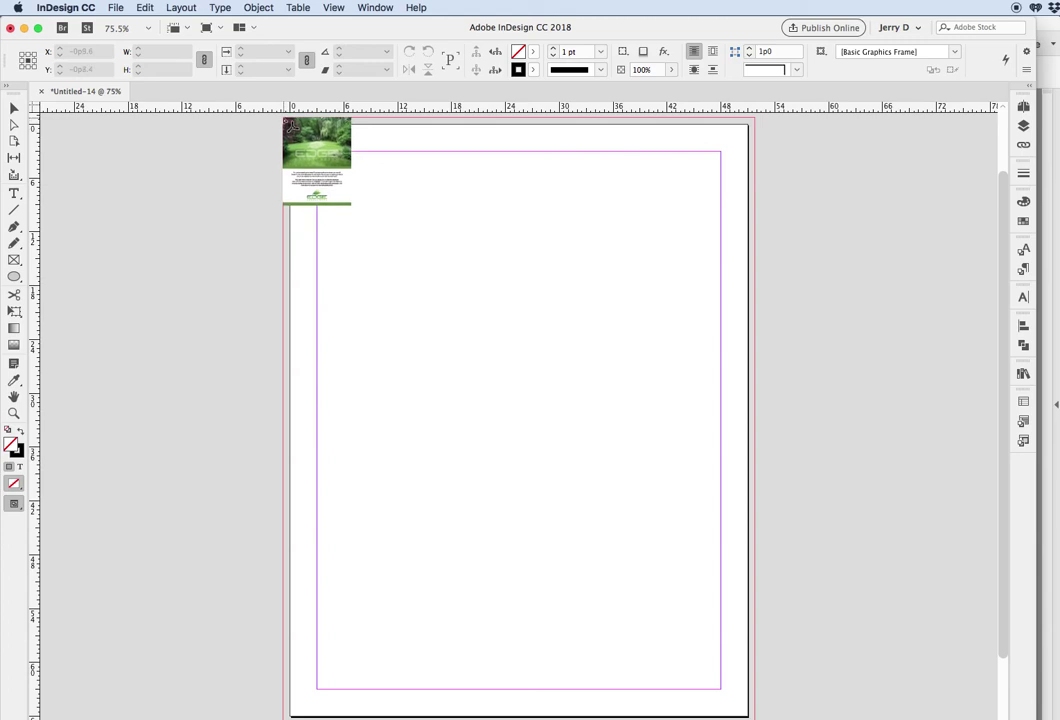
Step: Try placing the PDF at full size from the bleed's upper-left corner, check its edges, undo it and discard the loaded file
left_click(289, 123)
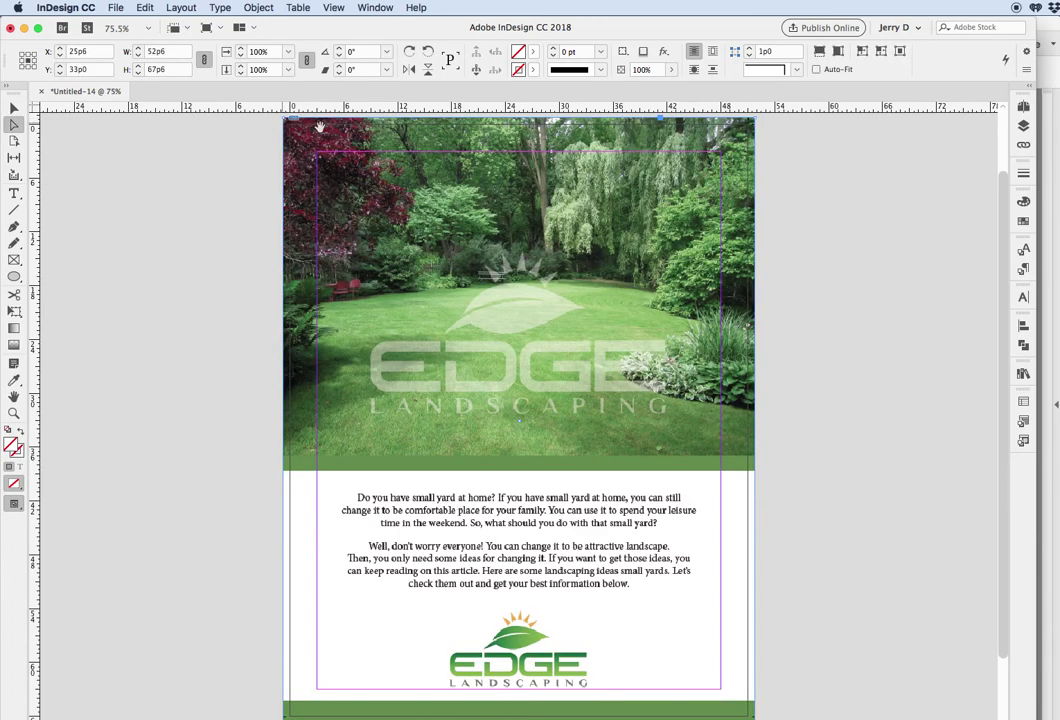
scroll(760, 441, "down", 1)
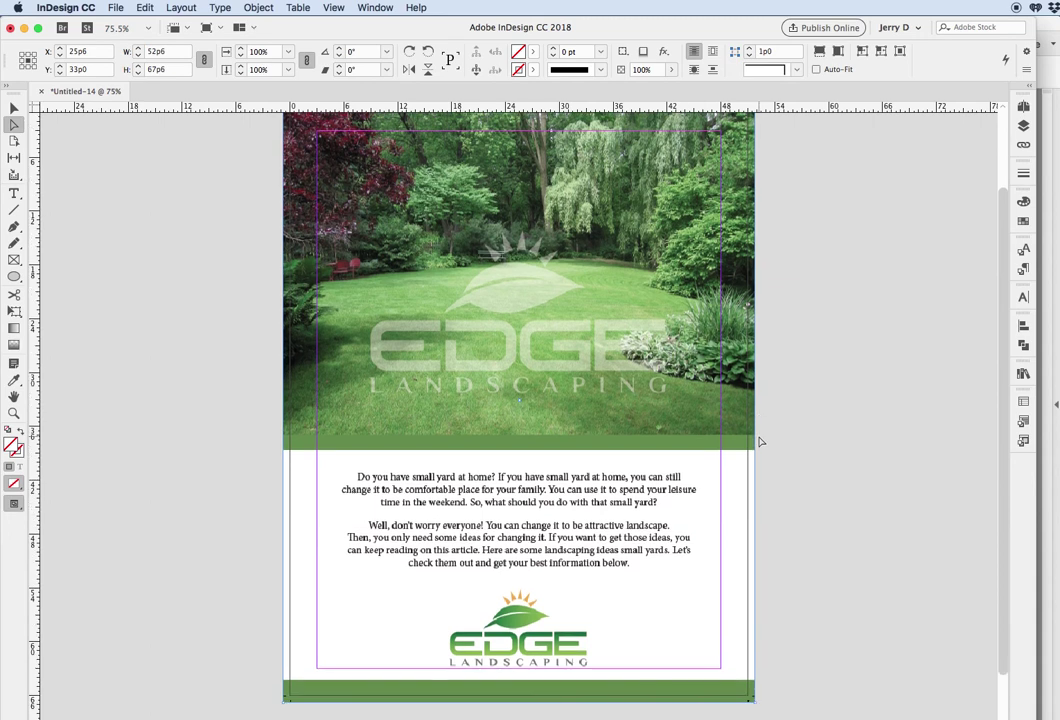
scroll(532, 405, "up", 1)
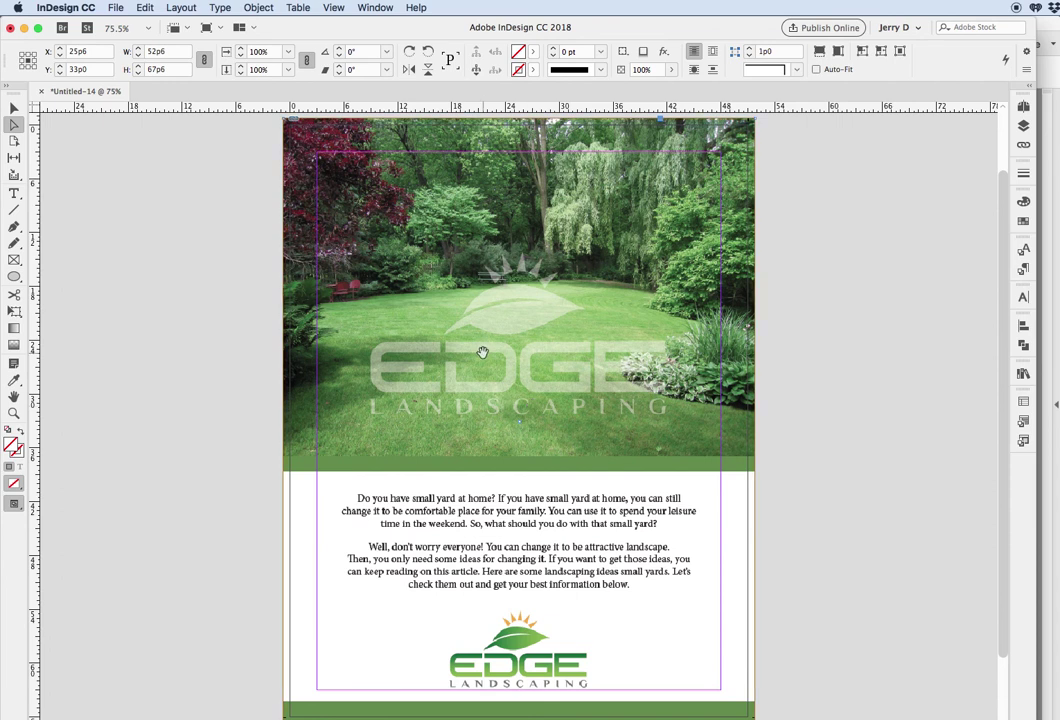
key("super+z")
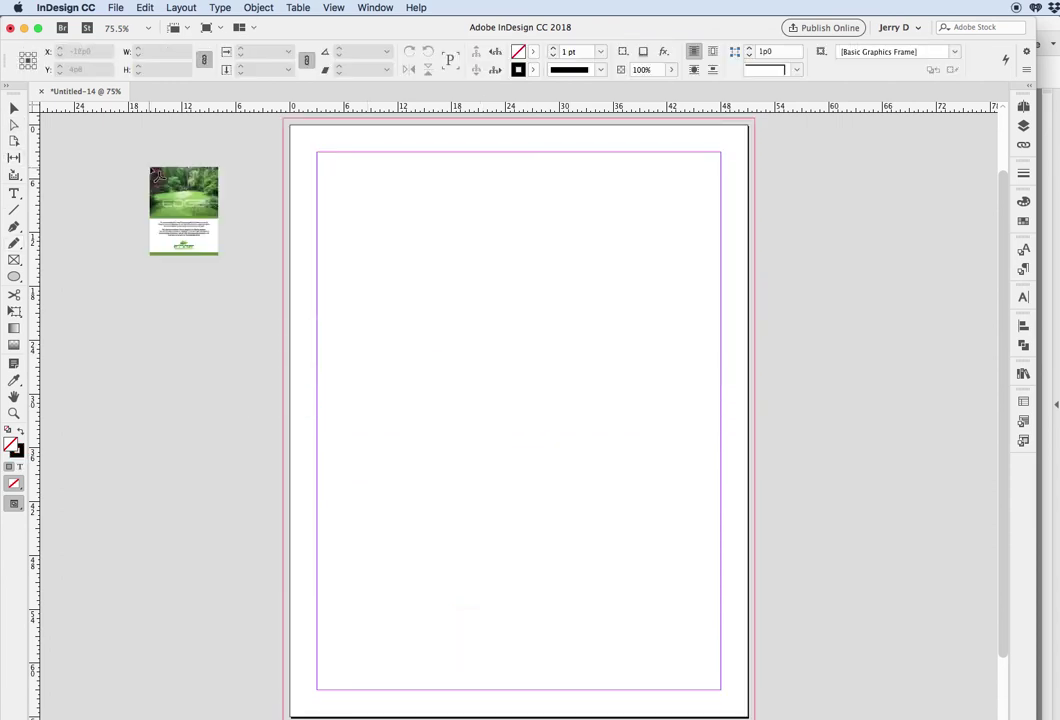
key("Escape")
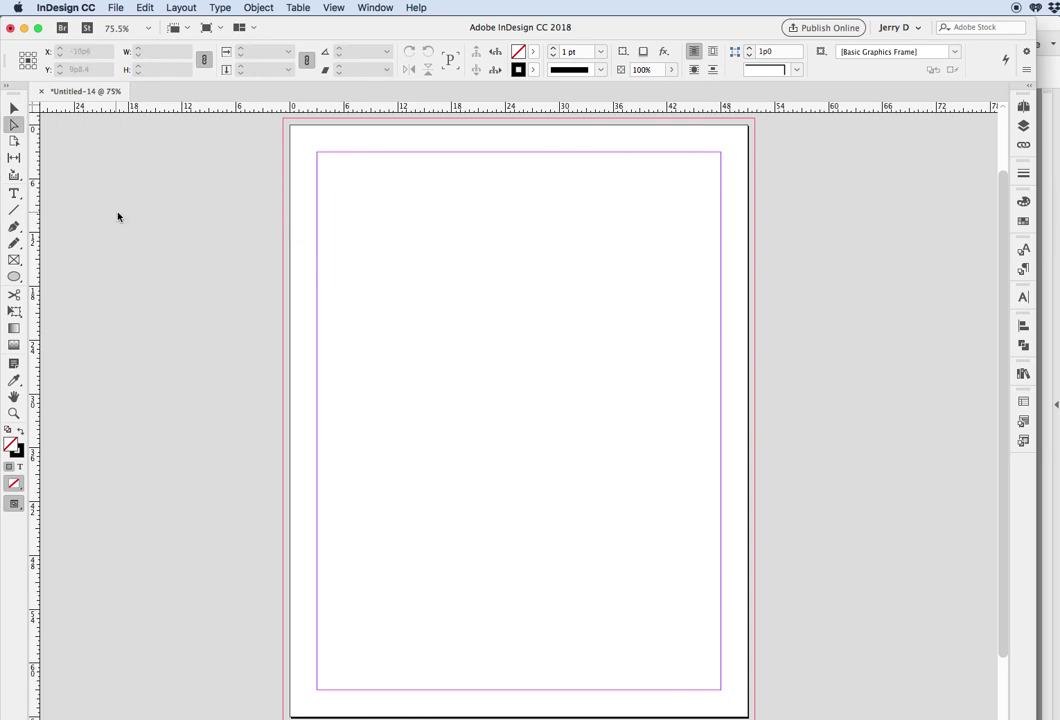
Step: Load EdgeLandscaping.pdf from the Desktop for placing with import options, cropping it to Crop
left_click(116, 9)
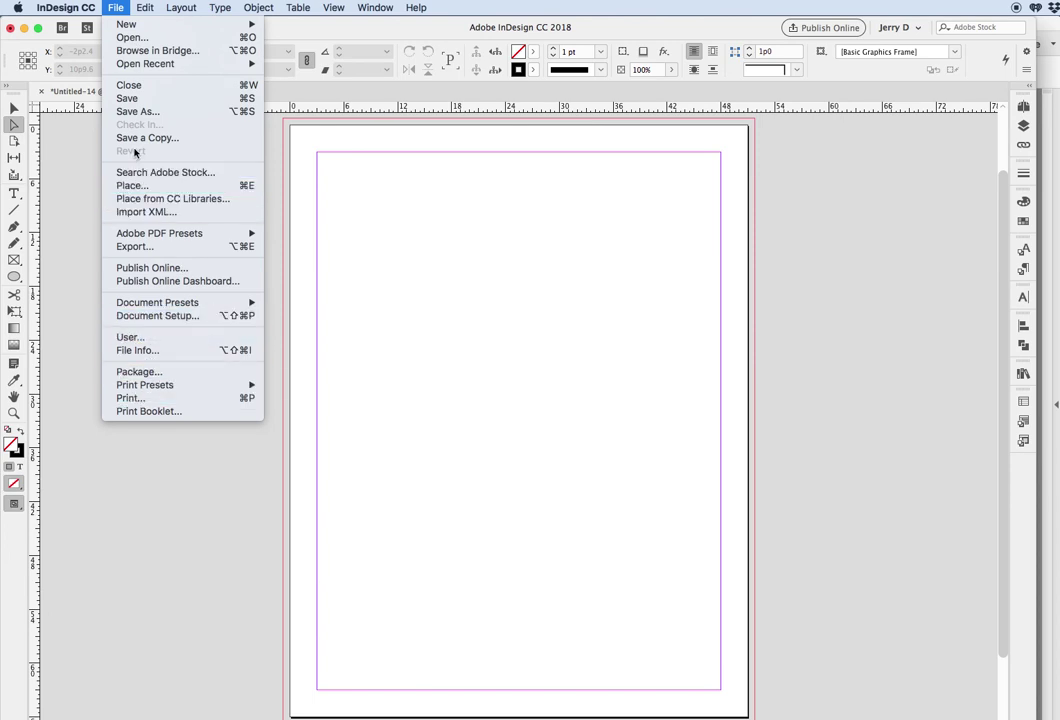
left_click(130, 186)
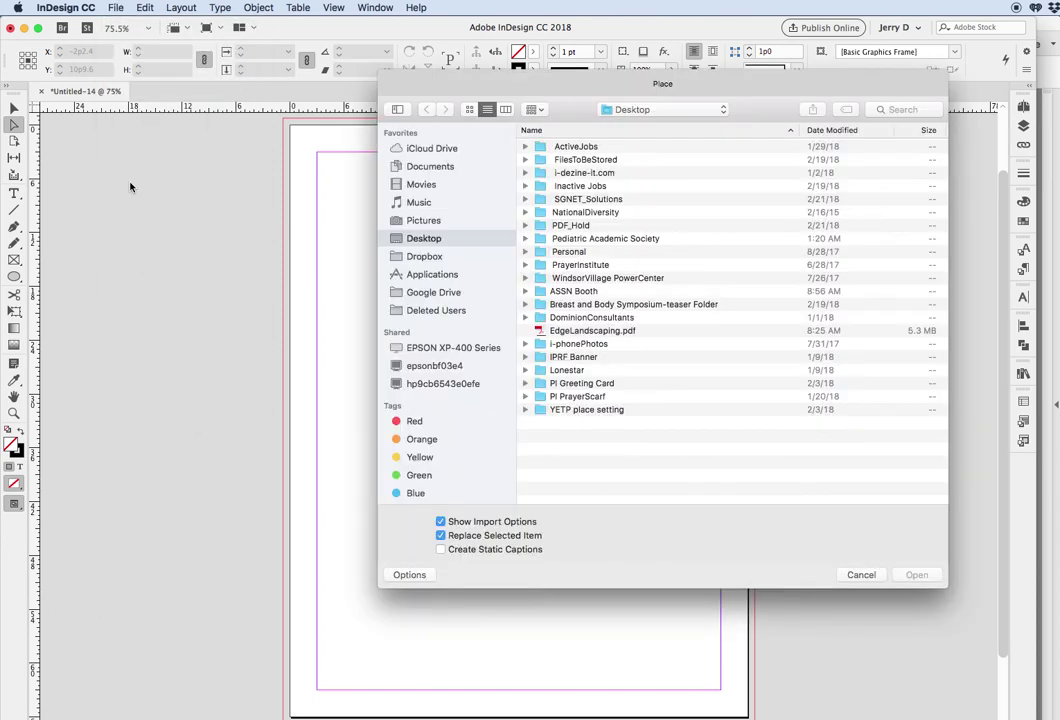
left_click(569, 332)
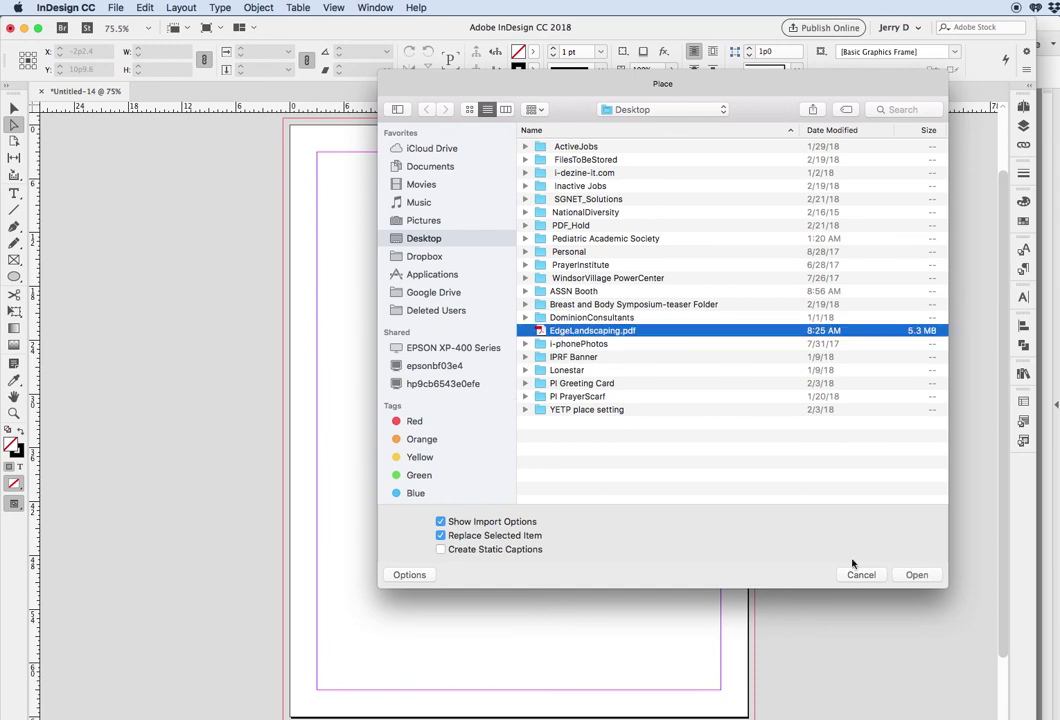
left_click(912, 575)
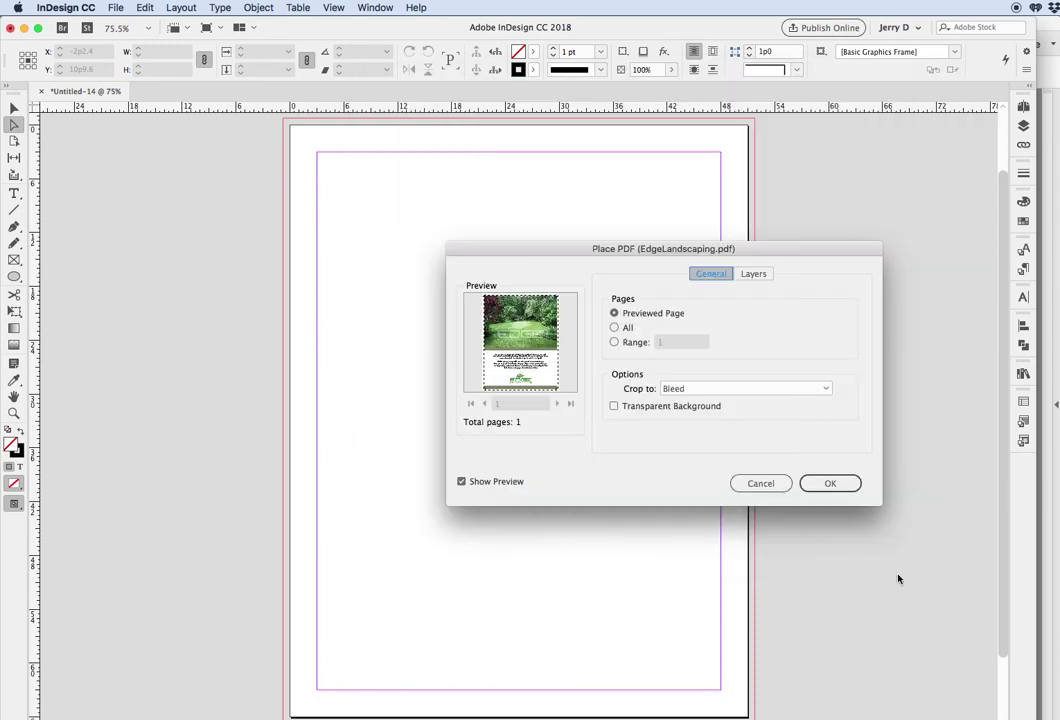
left_click(688, 389)
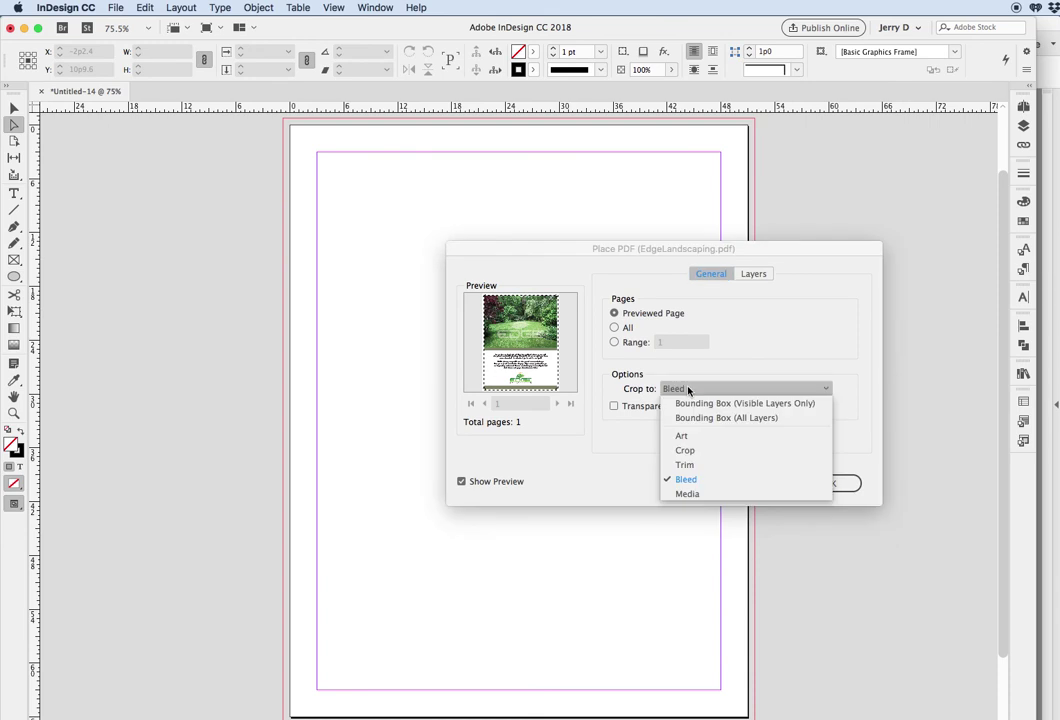
left_click(690, 452)
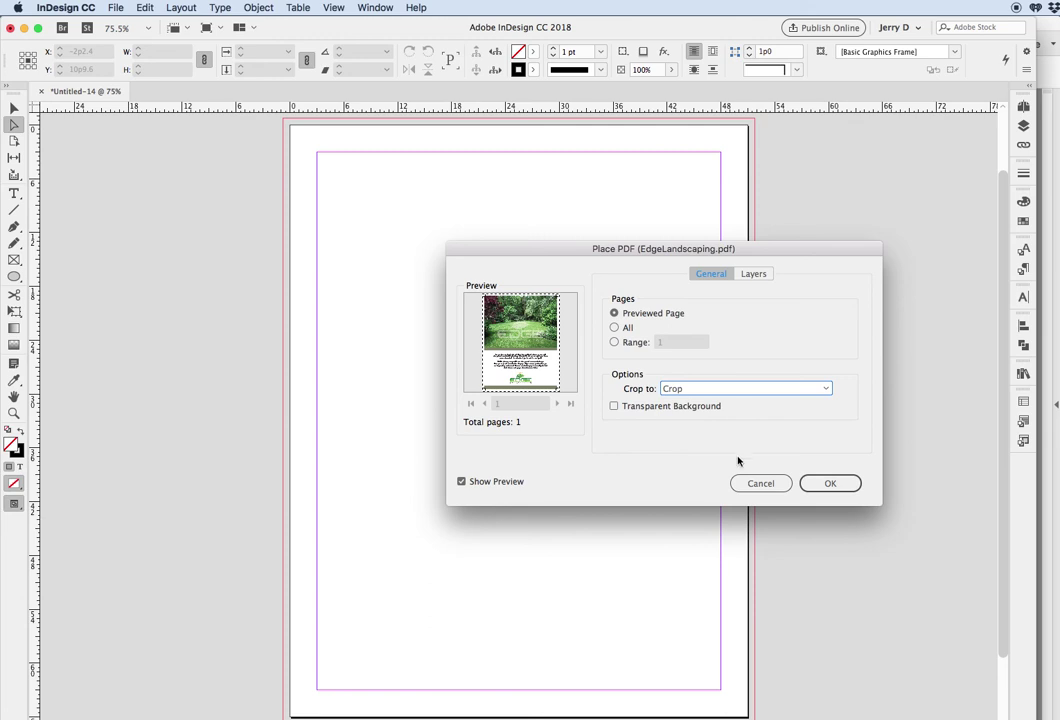
left_click(828, 483)
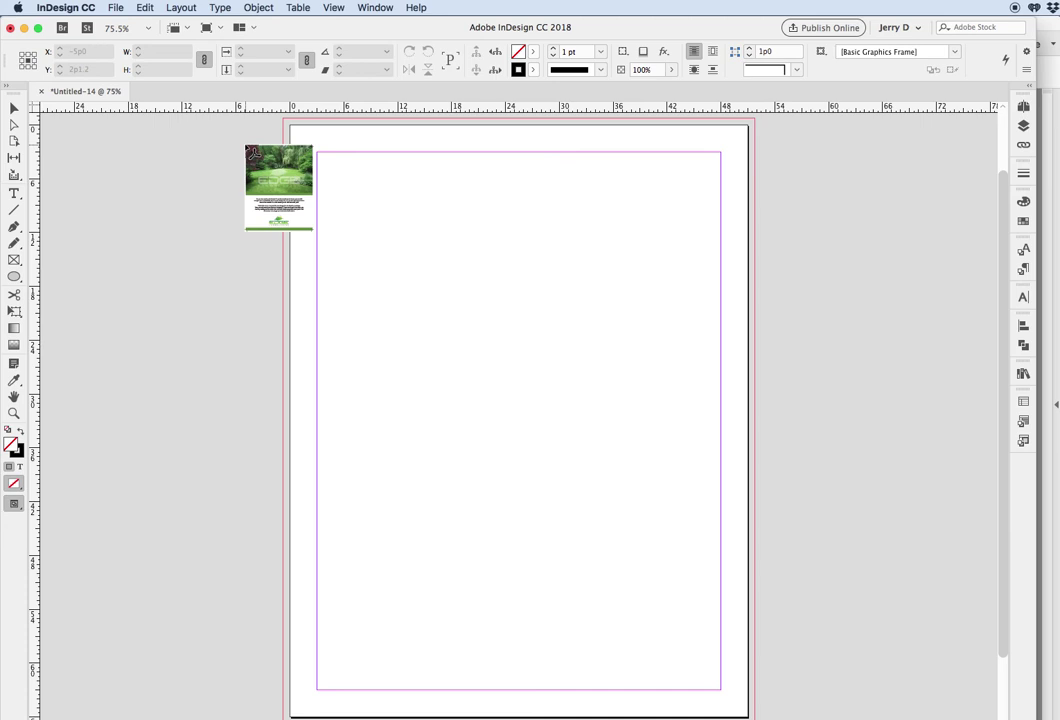
Step: Place the loaded PDF at full size, starting just outside the page's upper-left corner, and activate the Selection tool
left_click(247, 147)
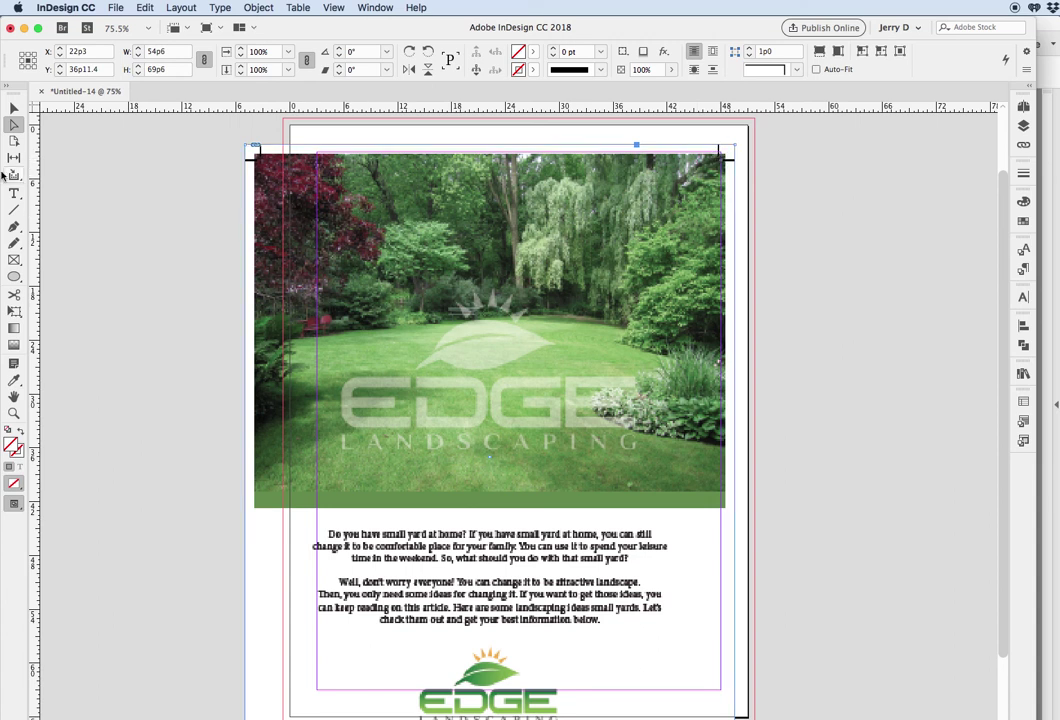
left_click(14, 107)
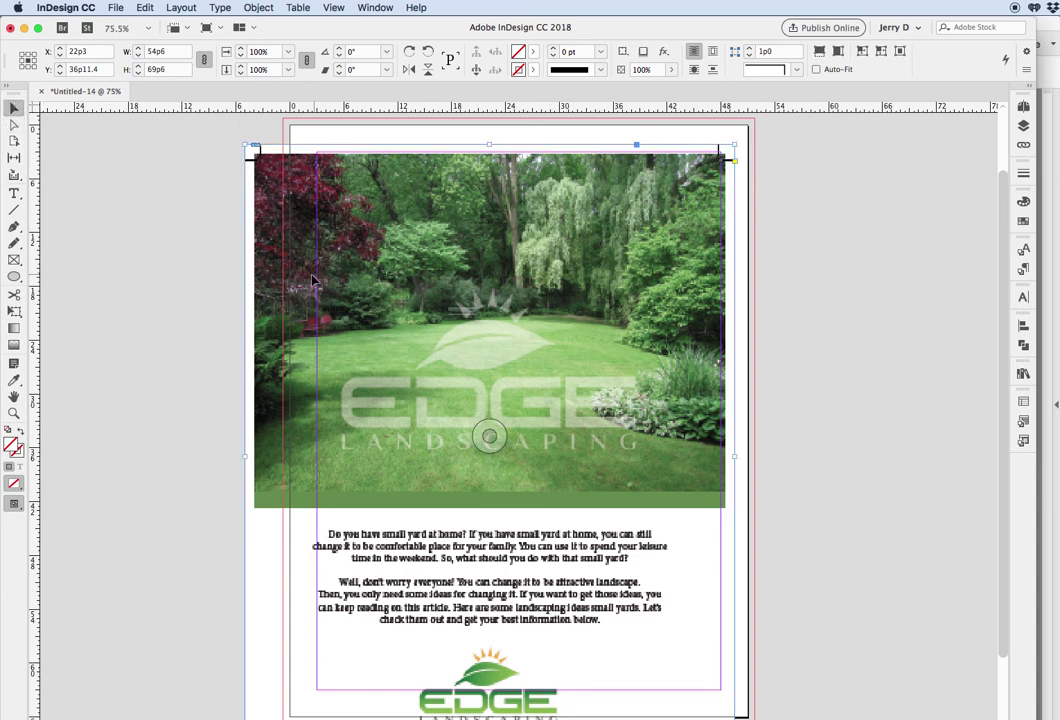
Step: Centre the placed PDF horizontally and vertically on the page, using Align to Page as the alignment reference, and deselect it
left_click(220, 253, "alt+super")
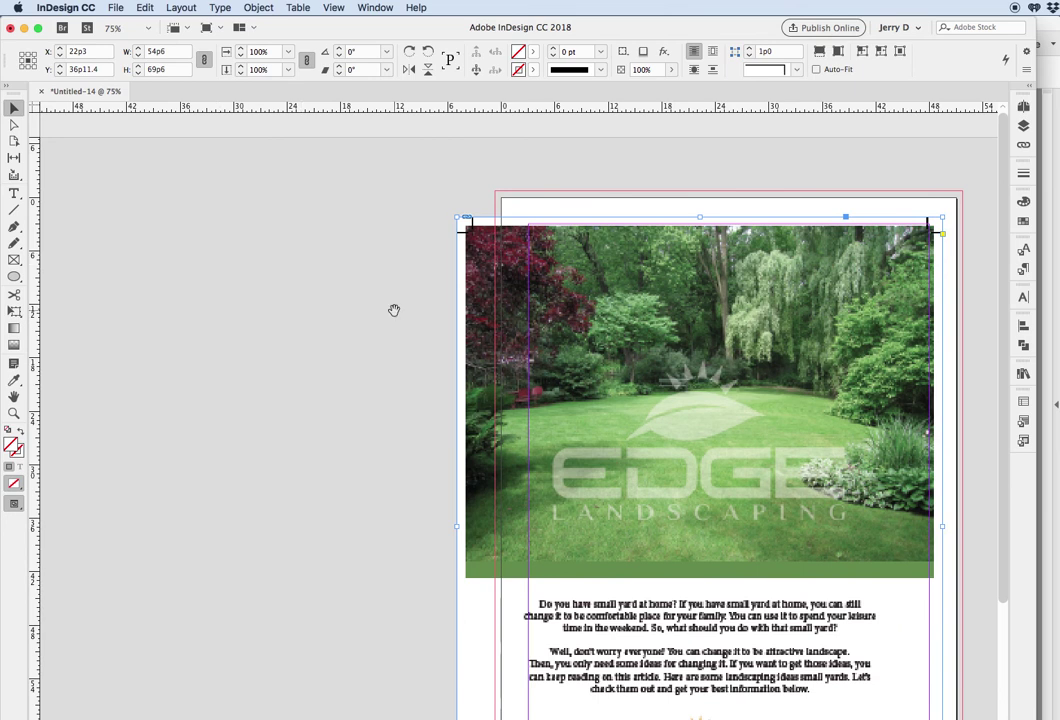
left_click(316, 259, "alt+super")
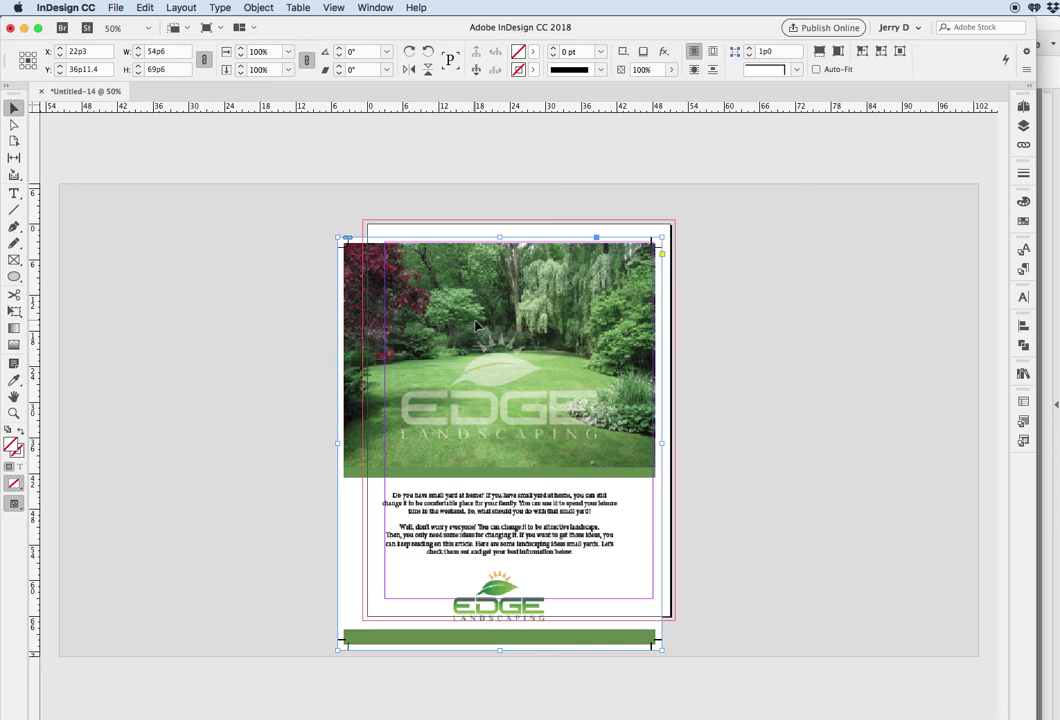
left_click(374, 7)
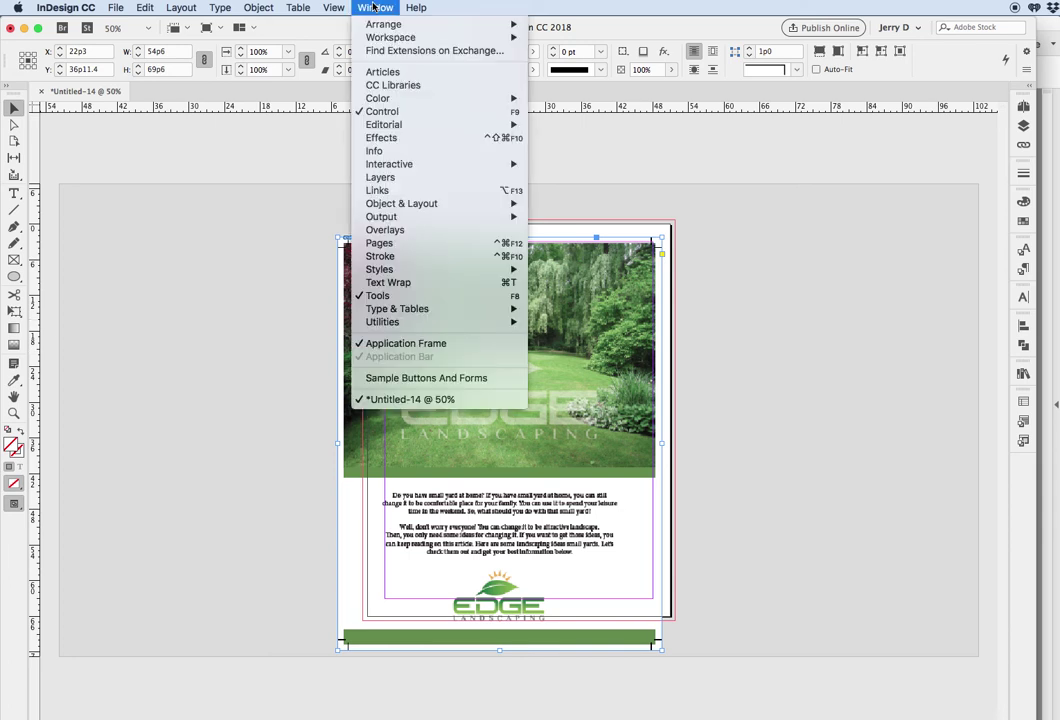
mouse_move(407, 205)
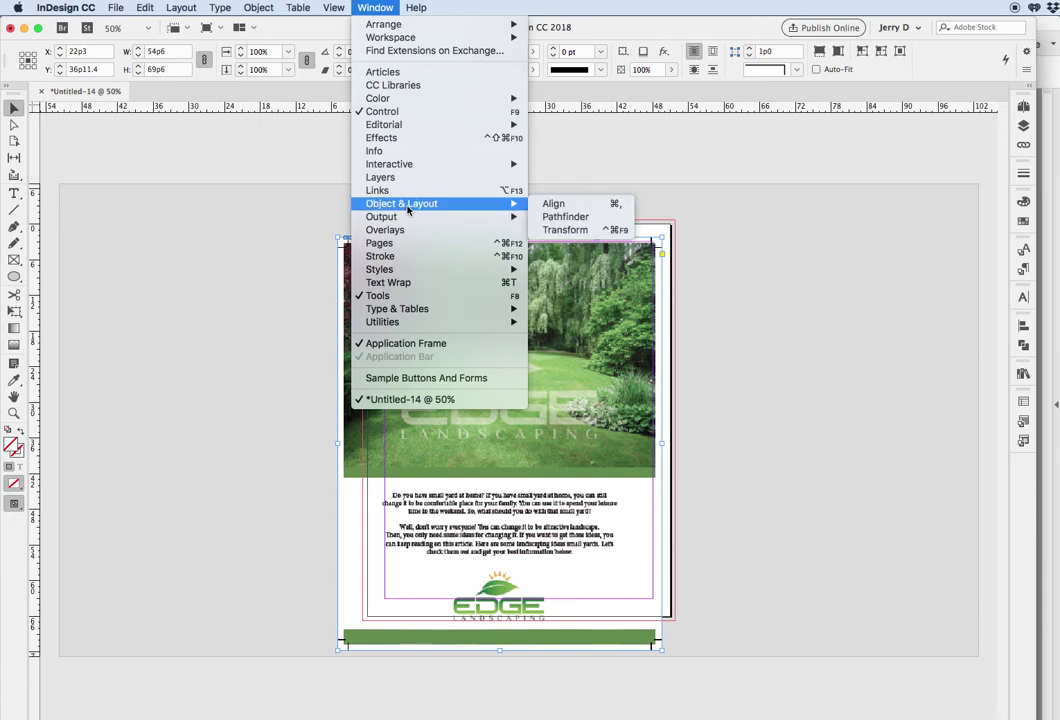
left_click(560, 205)
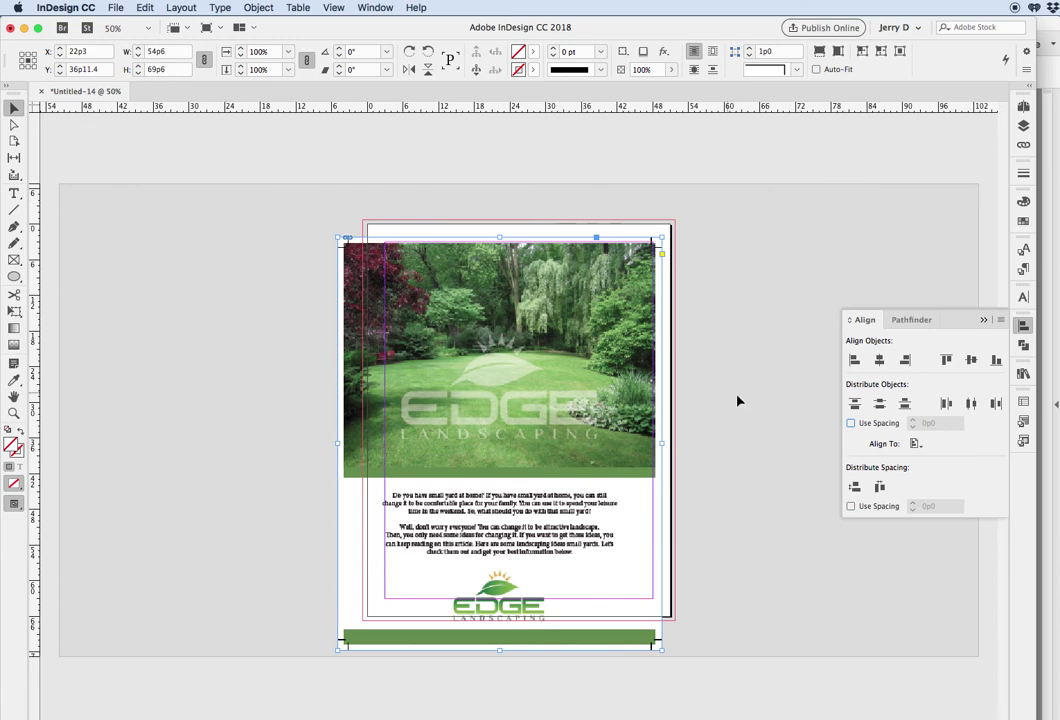
left_click(916, 445)
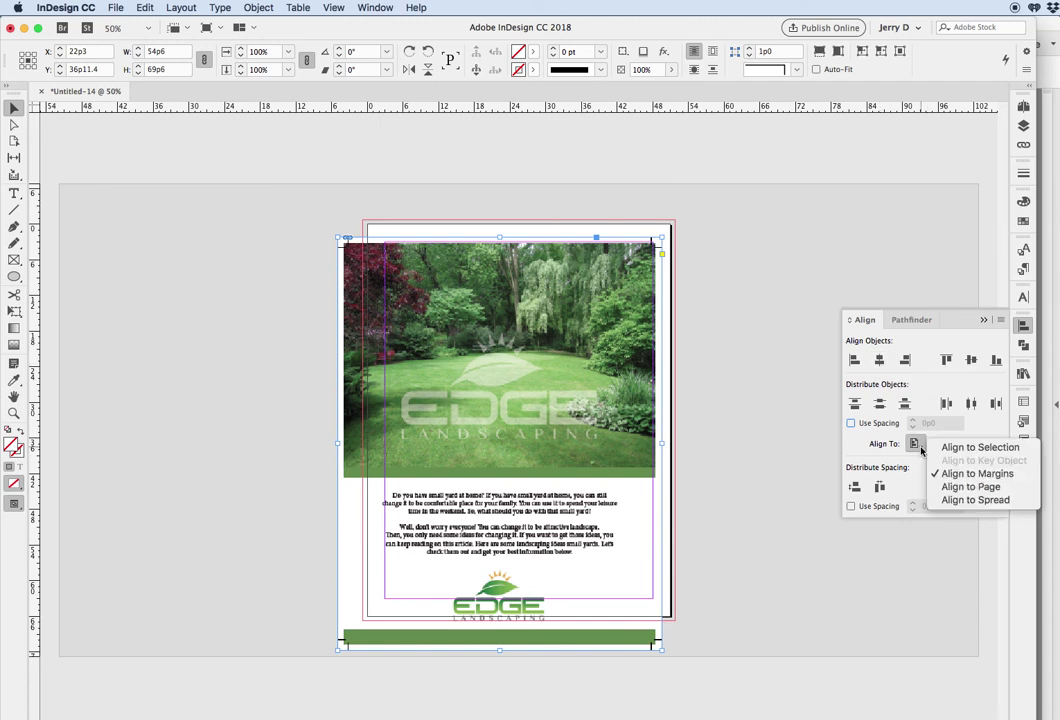
left_click(960, 486)
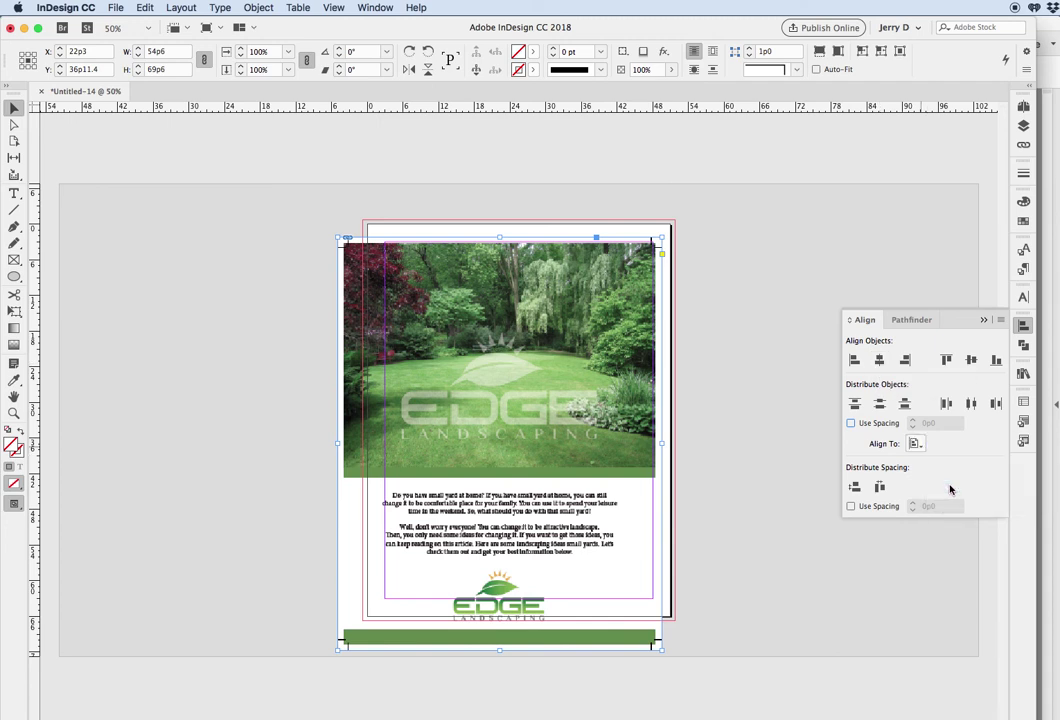
left_click(879, 360)
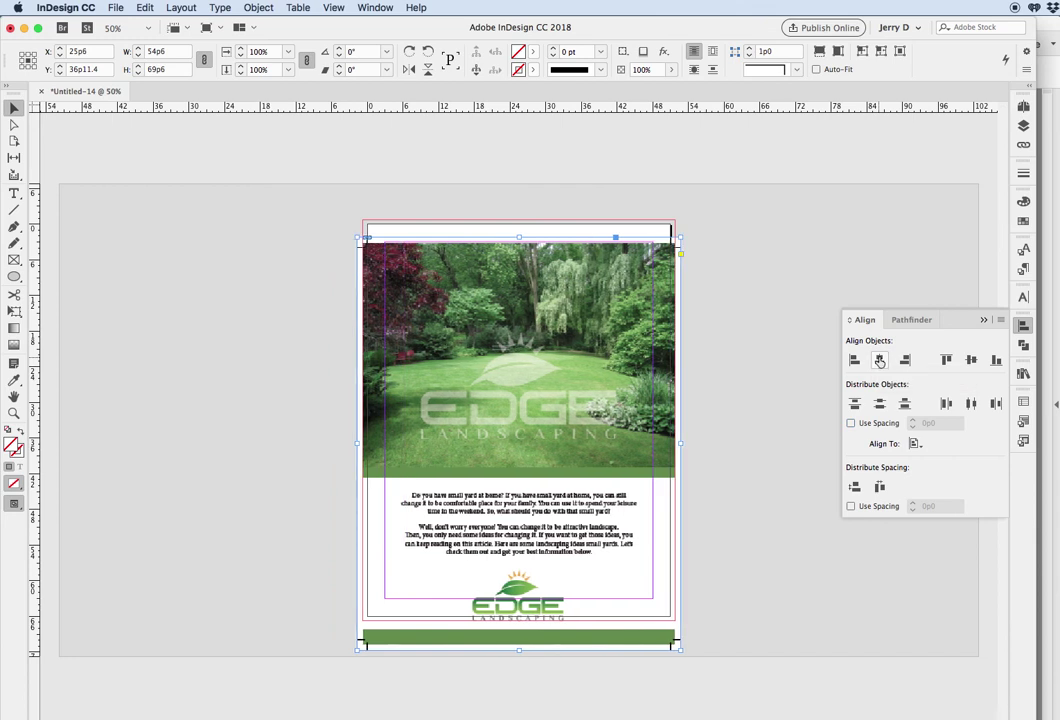
left_click(971, 361)
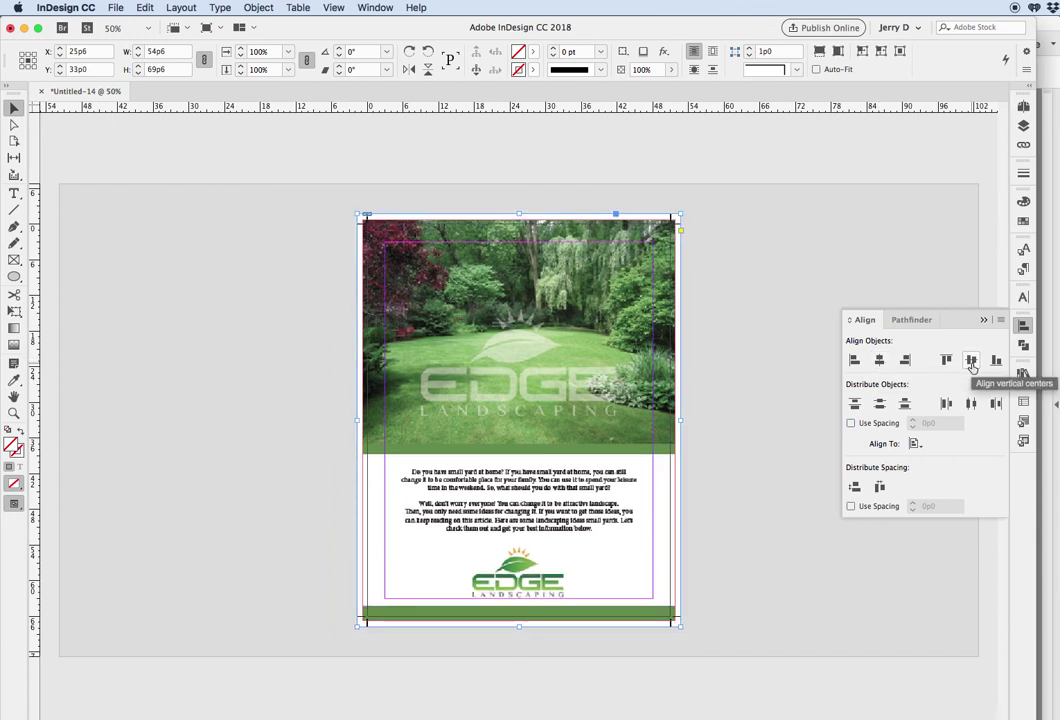
left_click(745, 325)
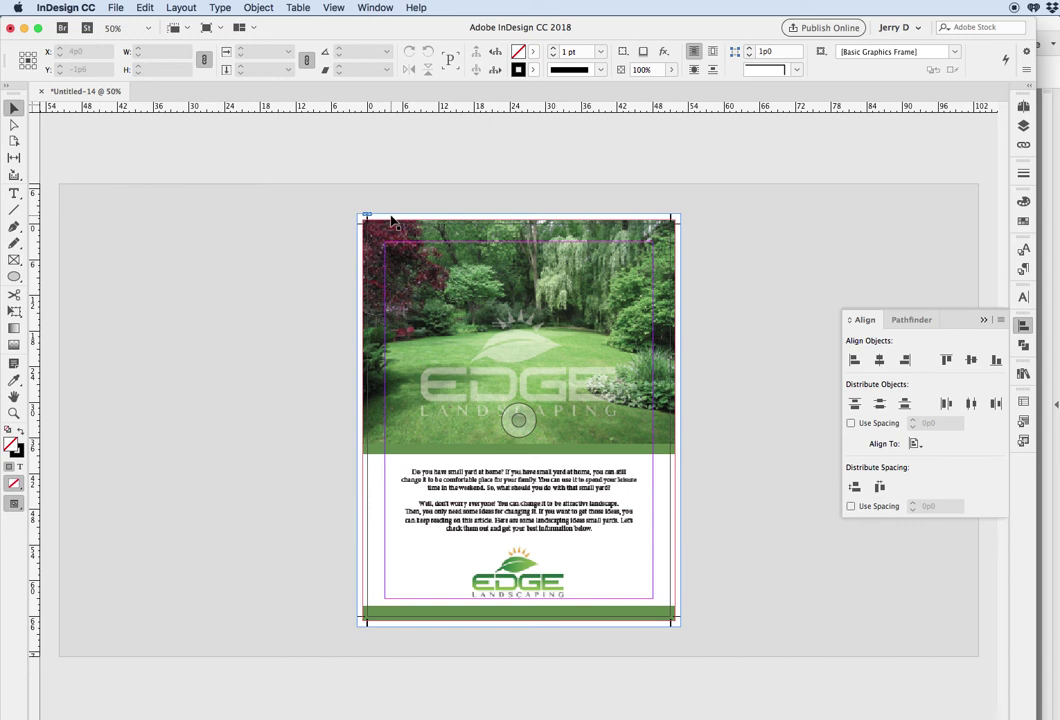
Step: Switch the display performance to High Quality Display and inspect the crop marks at the page's upper-left corner, returning to the full page
left_click_drag(338, 206, 455, 314)
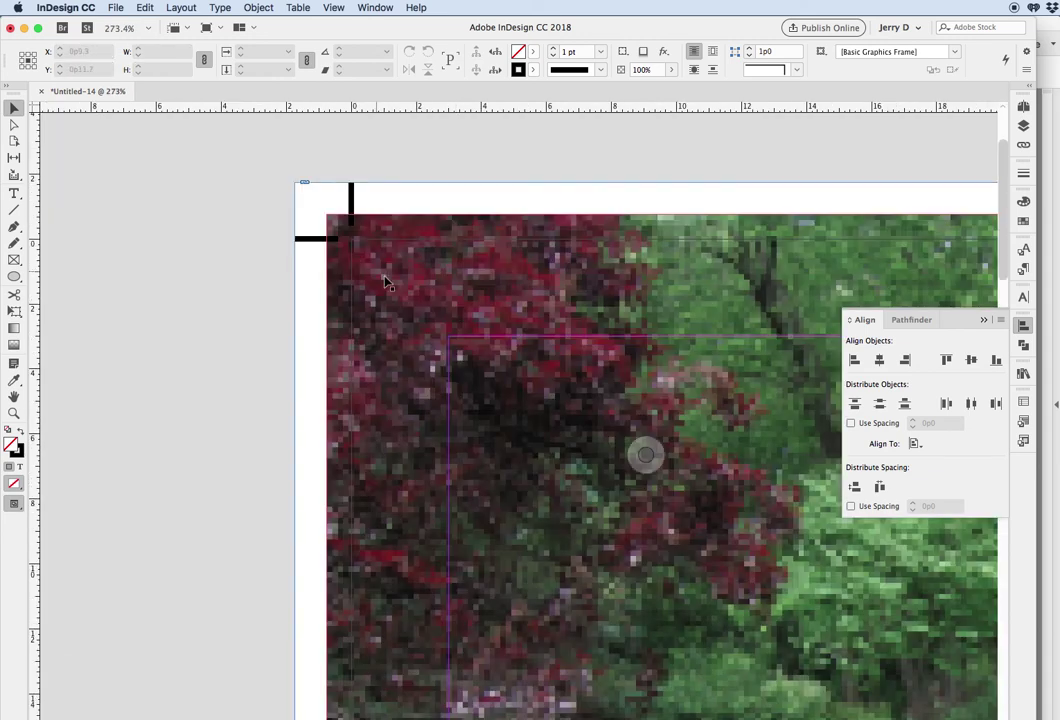
left_click(333, 7)
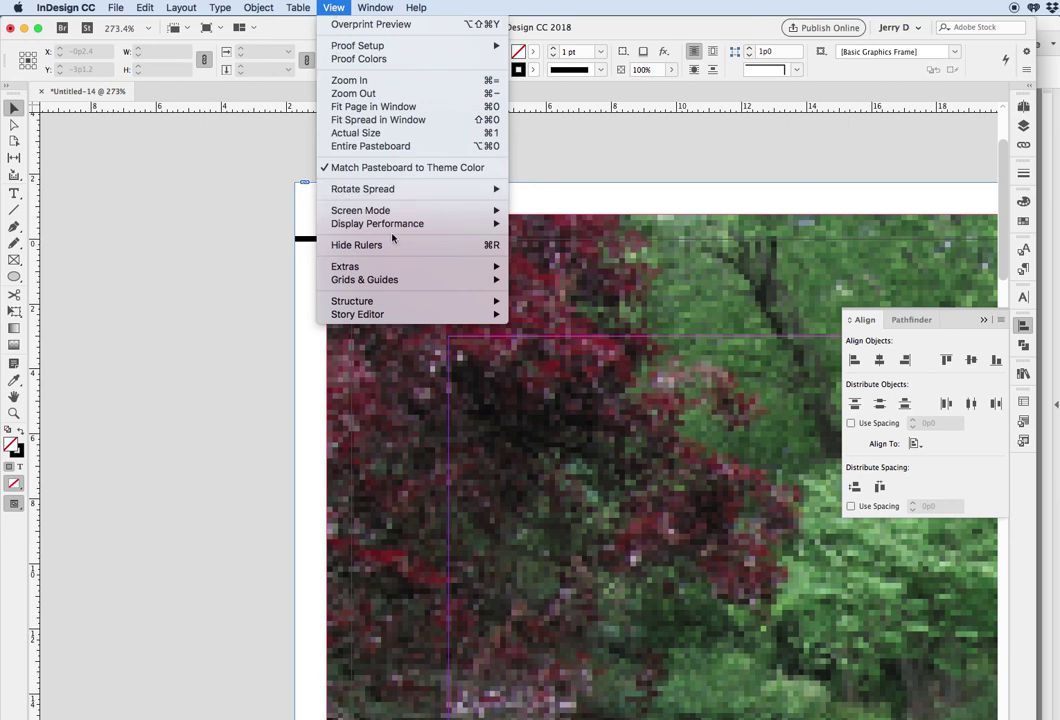
mouse_move(393, 226)
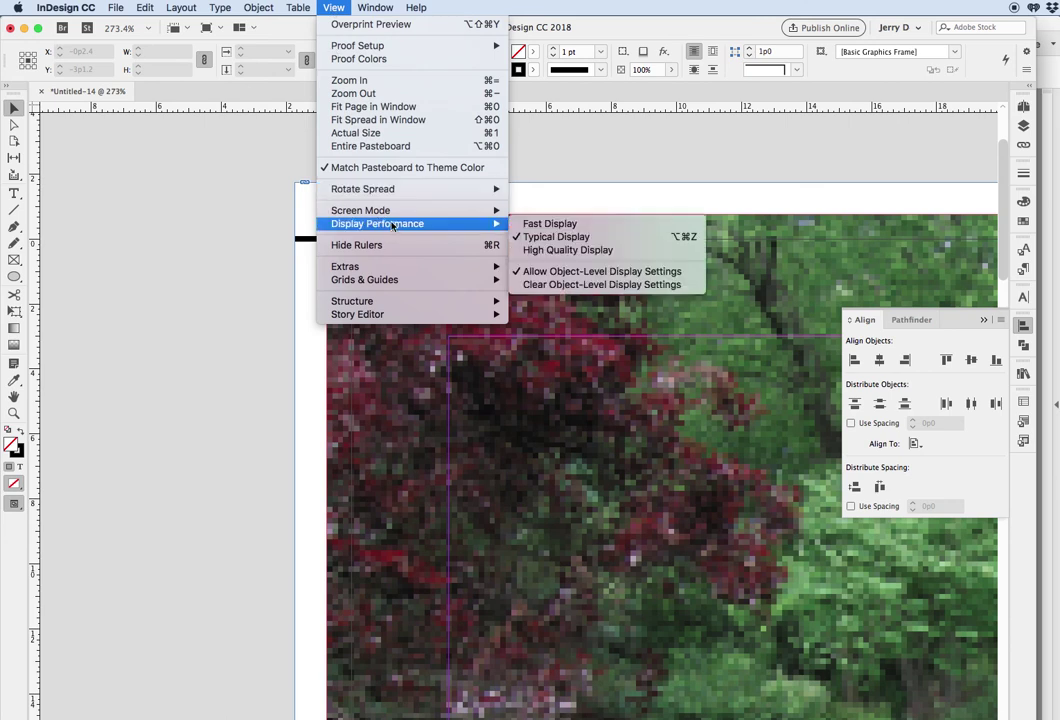
left_click(567, 250)
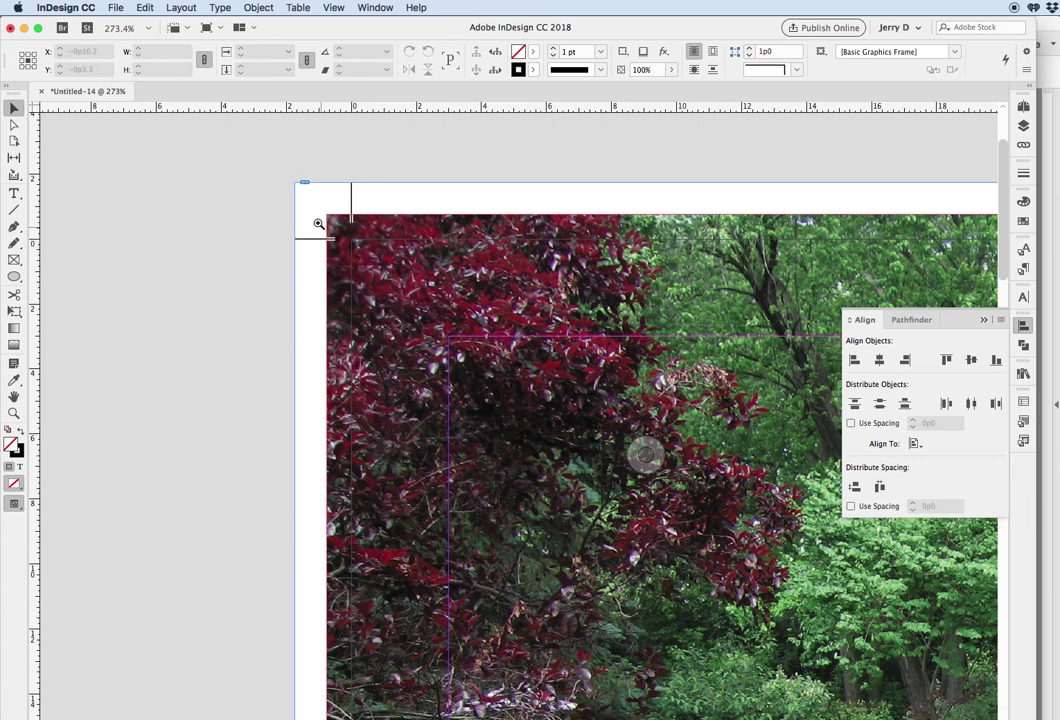
left_click_drag(296, 190, 481, 311)
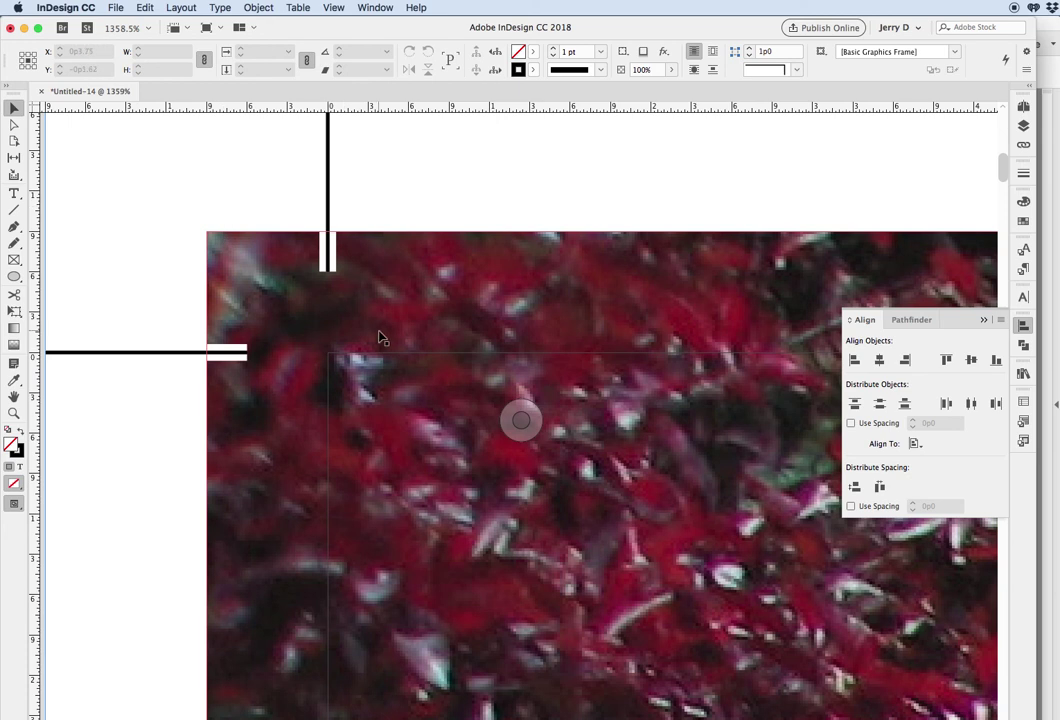
key("super+0")
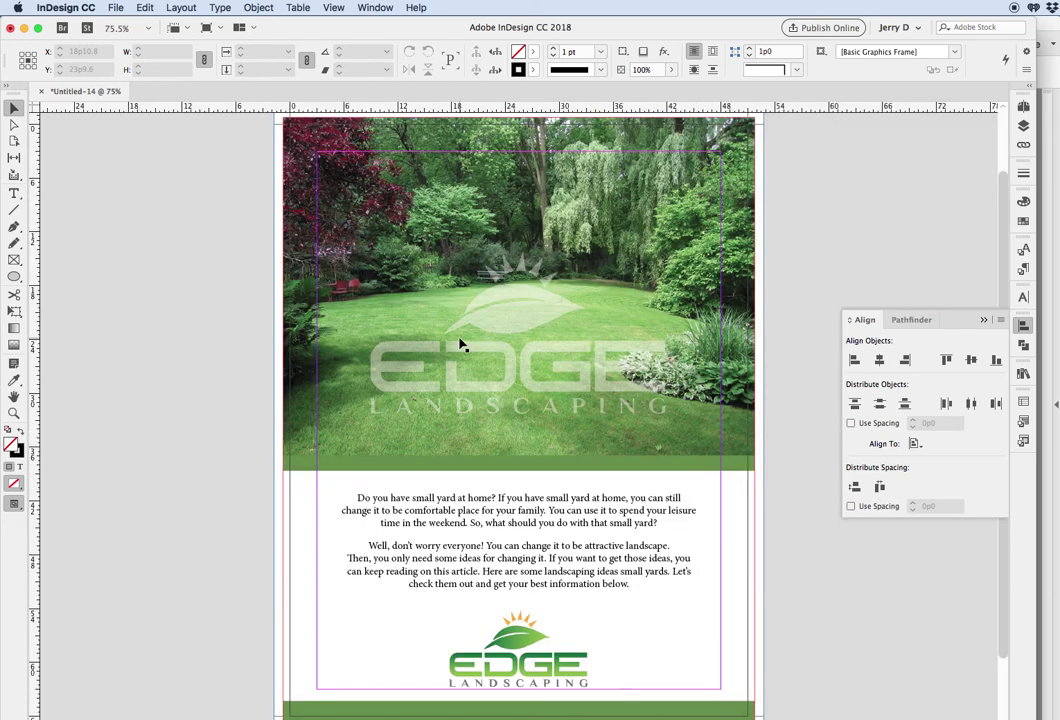